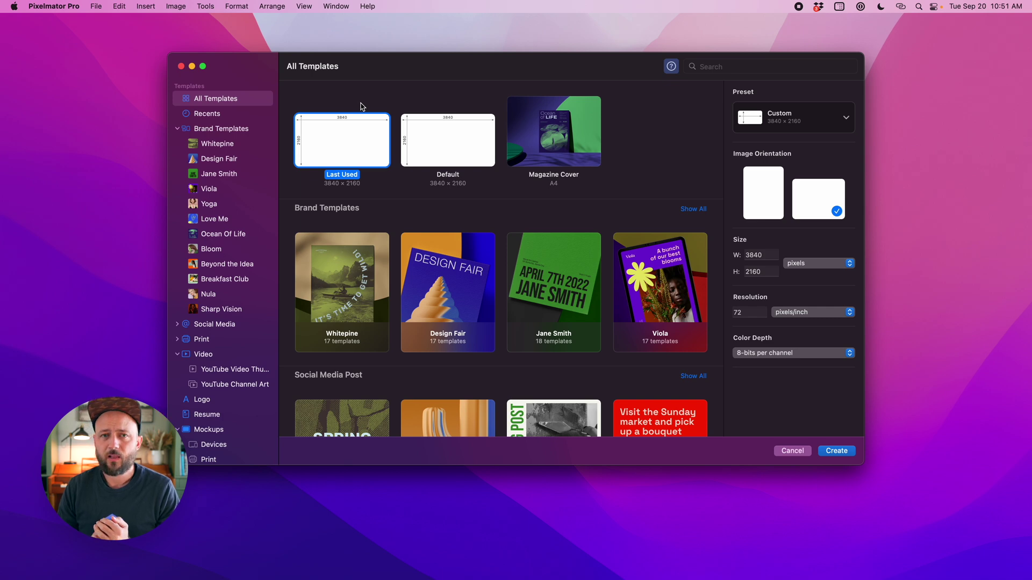
# Create a document from the Magazine Cover print mockup with the Plant Shadows lighting effect.
pyautogui.click(228, 458)
pyautogui.click(693, 246)
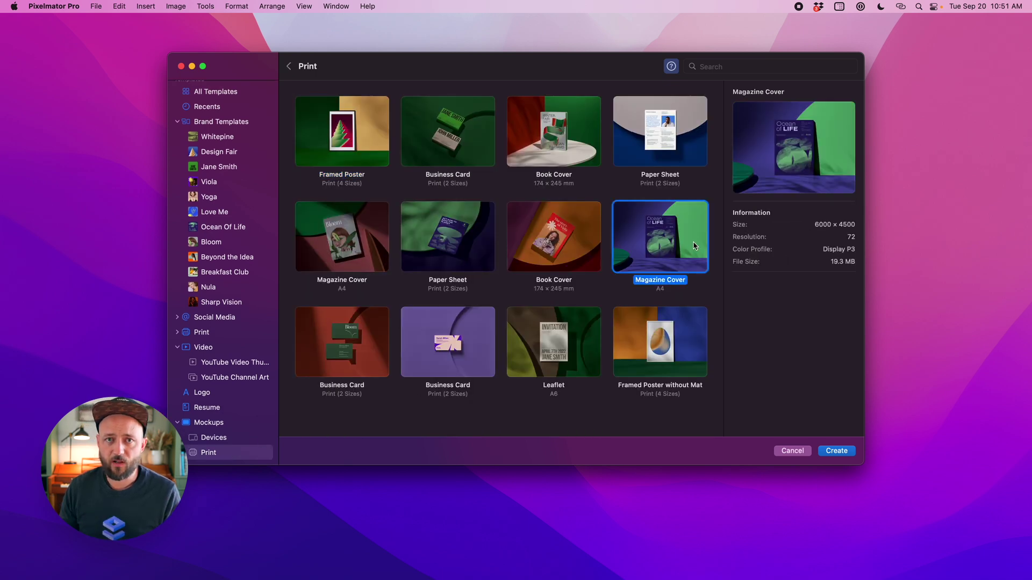
pyautogui.click(830, 451)
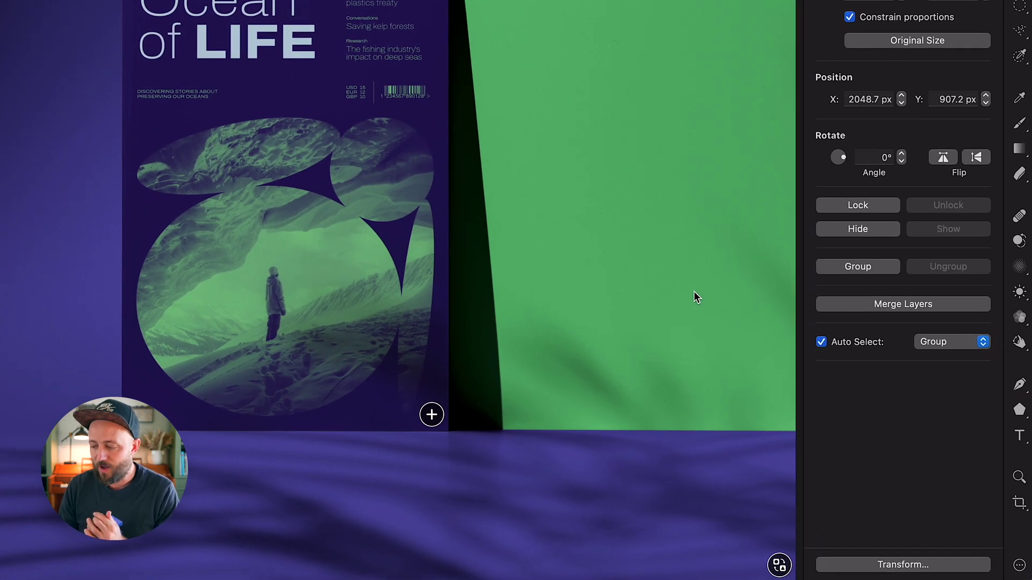
pyautogui.click(778, 566)
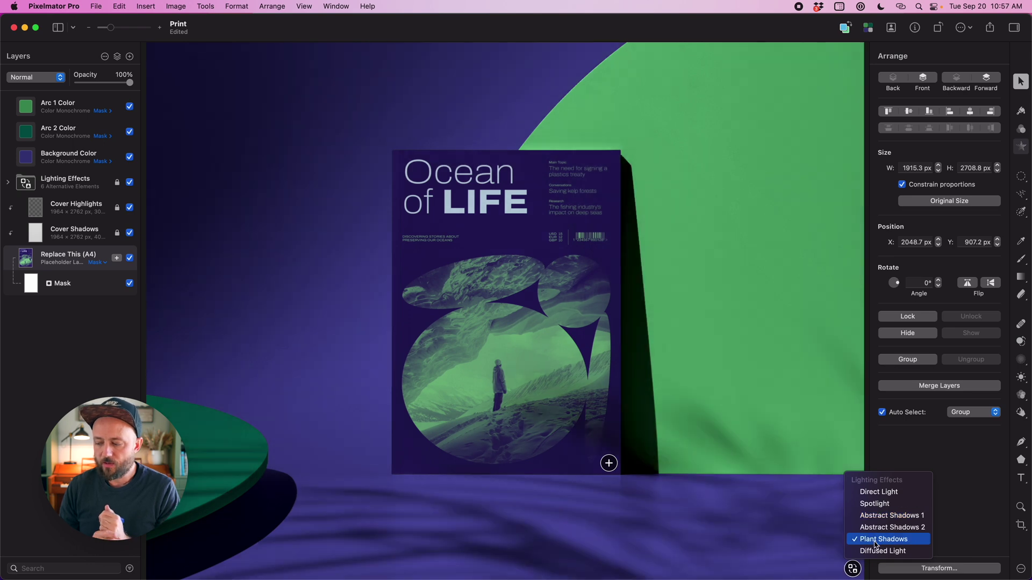
pyautogui.click(874, 516)
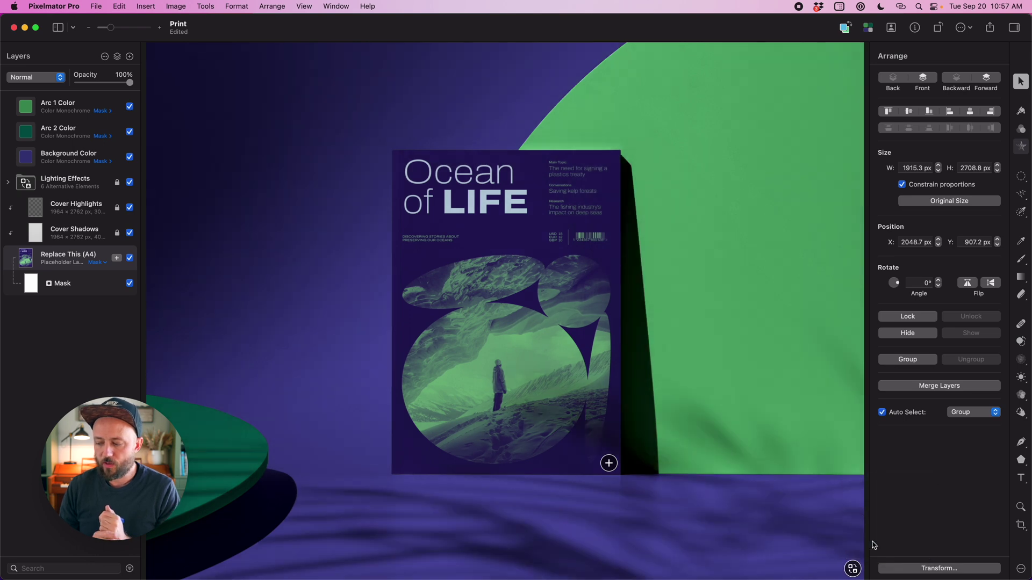
# Fill the cover placeholder with the Photos library picture of the hiker on the rocky summit.
pyautogui.click(608, 464)
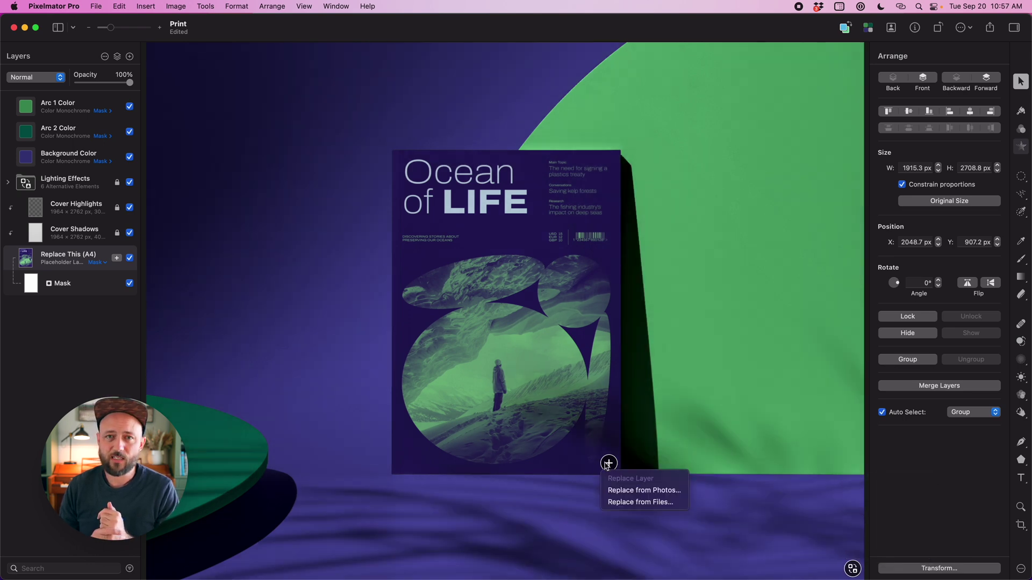
pyautogui.click(616, 489)
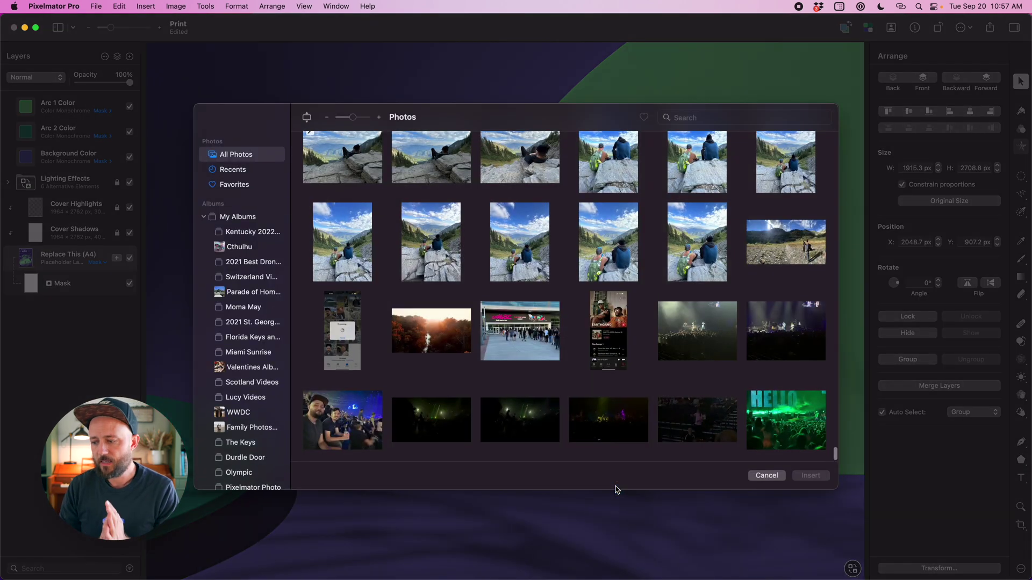
pyautogui.scroll(10, 626, 314)
pyautogui.scroll(5, 631, 252)
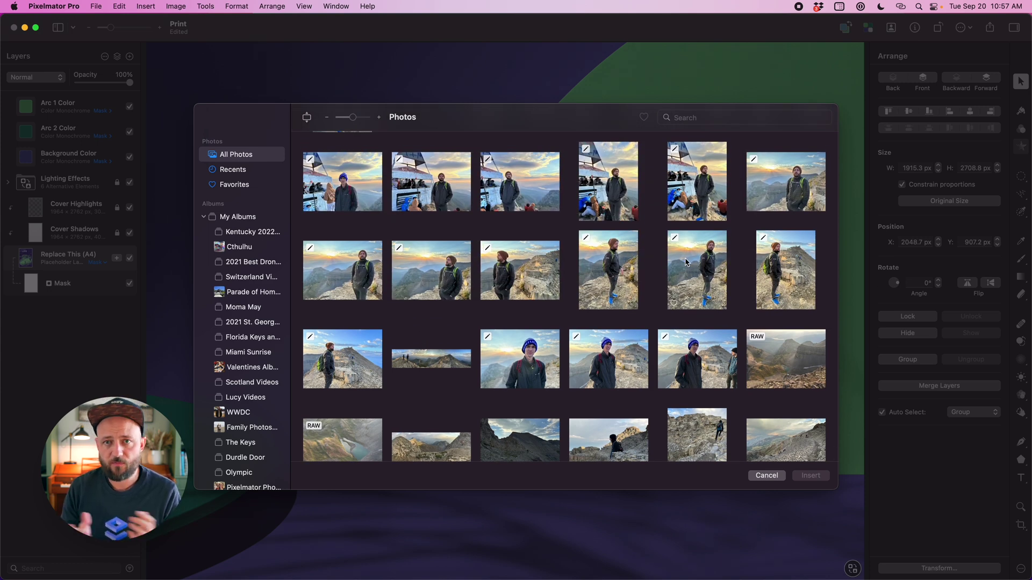
pyautogui.click(782, 273)
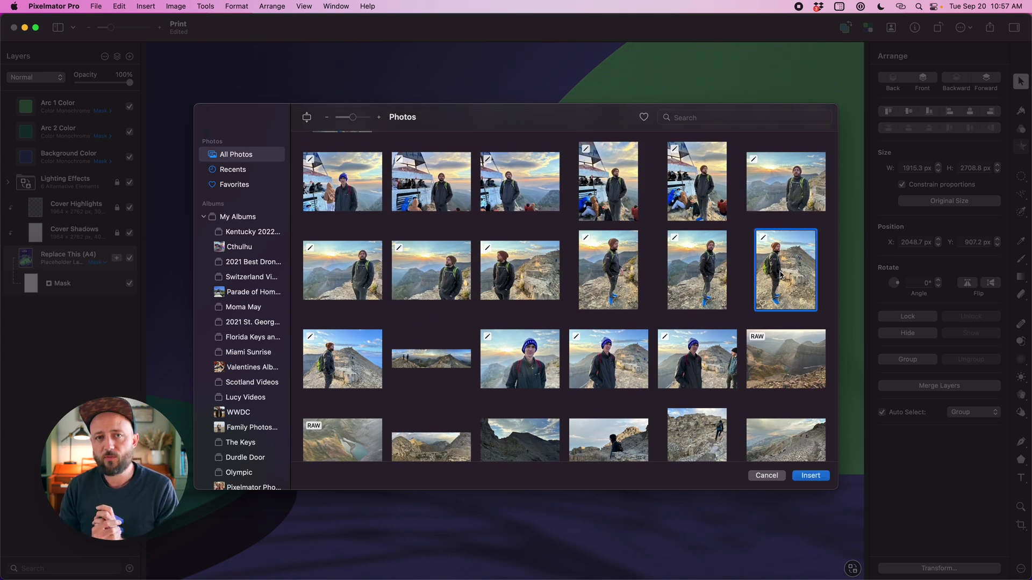
pyautogui.click(807, 478)
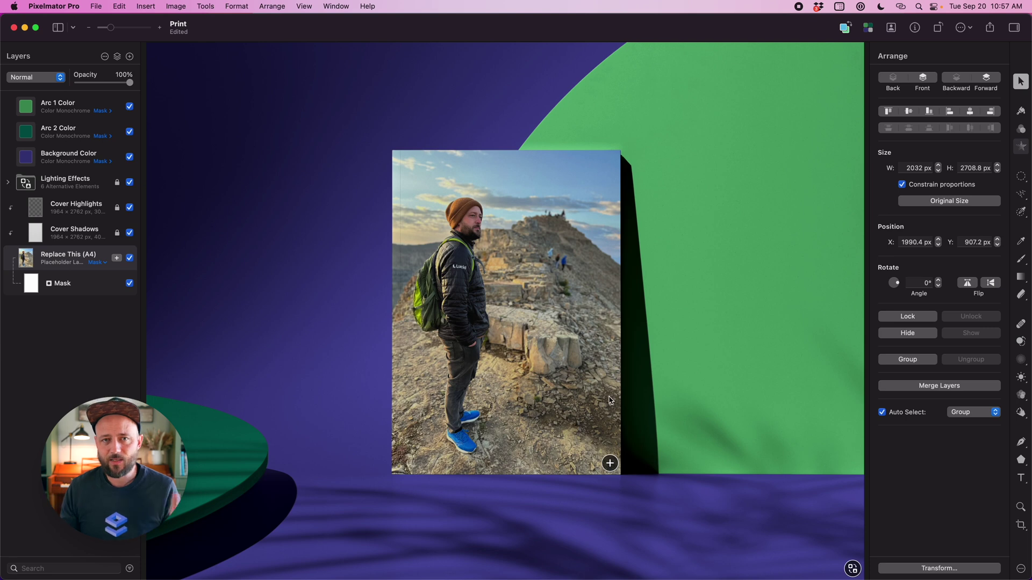
# Try the dark green document palette, then recolour the cover mockup with the tan palette.
pyautogui.click(869, 29)
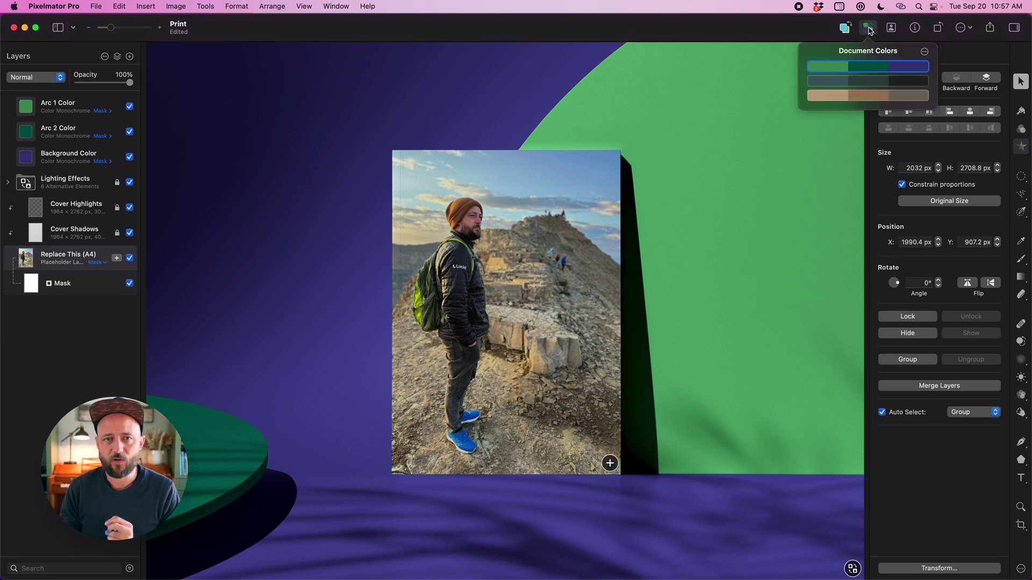
pyautogui.click(871, 82)
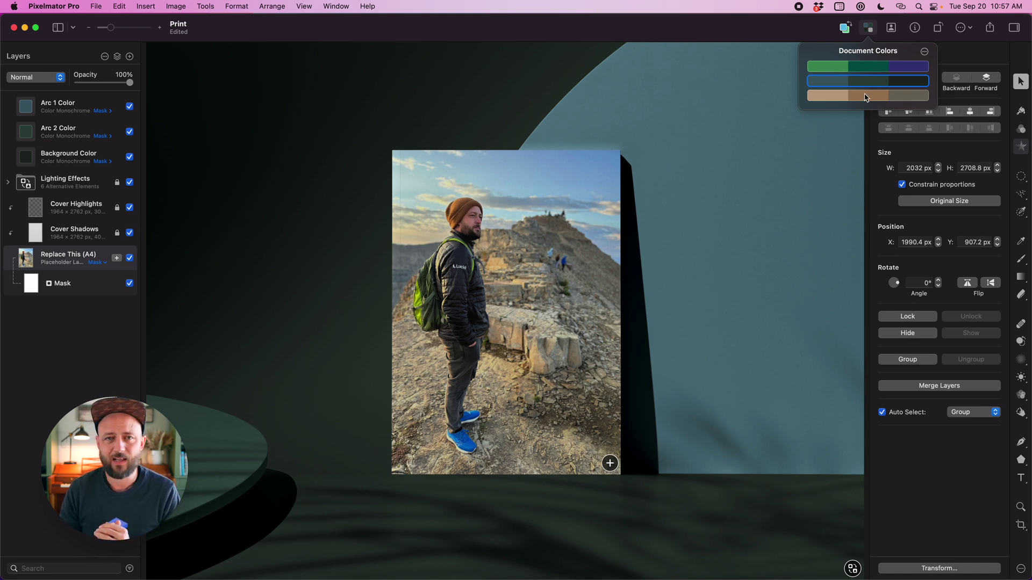
pyautogui.click(866, 96)
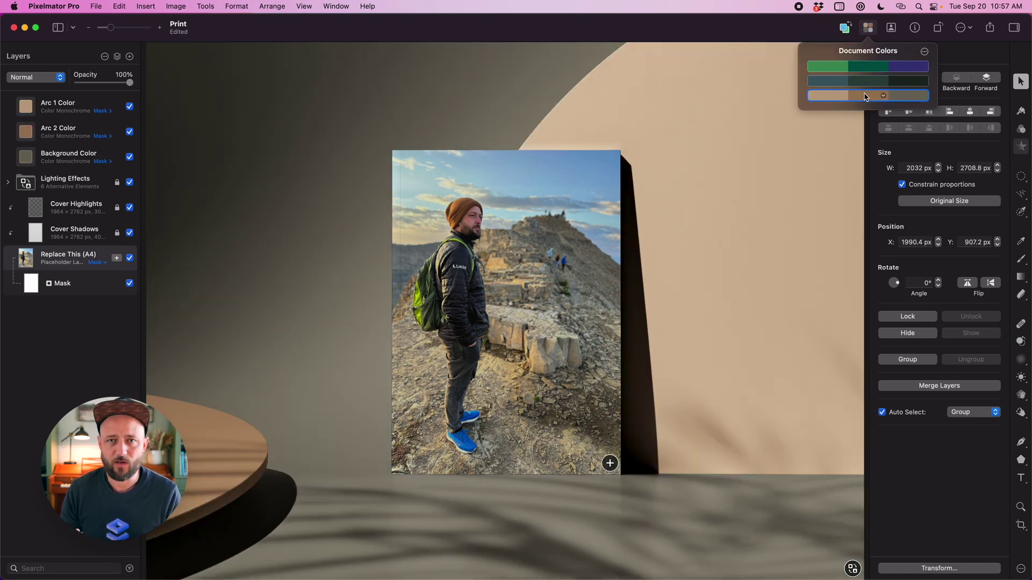
pyautogui.click(753, 215)
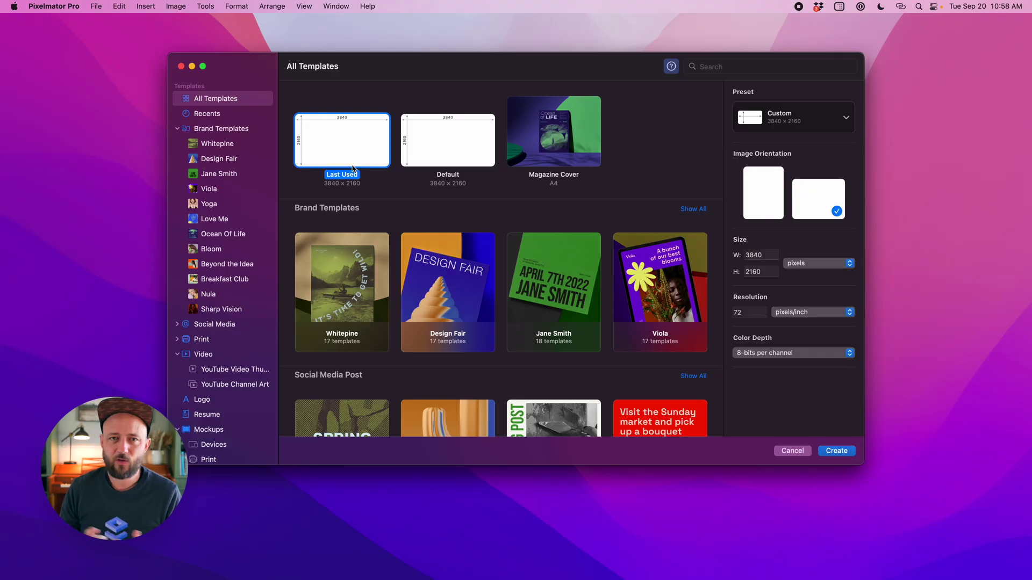
# Create a blank 3840 × 2160 document, add the four app icons and scale them to about 470 px.
pyautogui.click(844, 452)
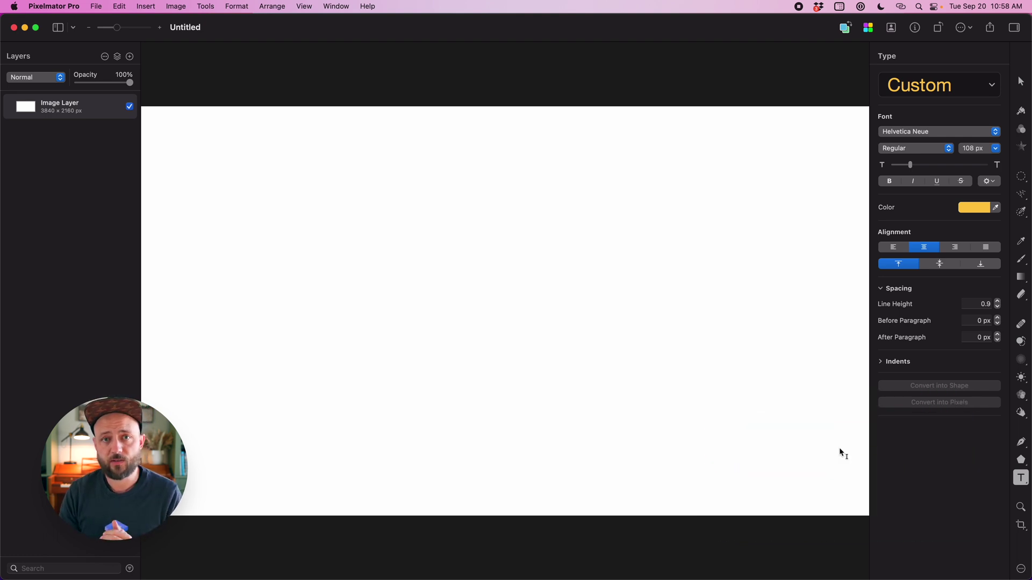
pyautogui.moveTo(839, 448); pyautogui.dragTo(299, 362)
pyautogui.press('super+t')
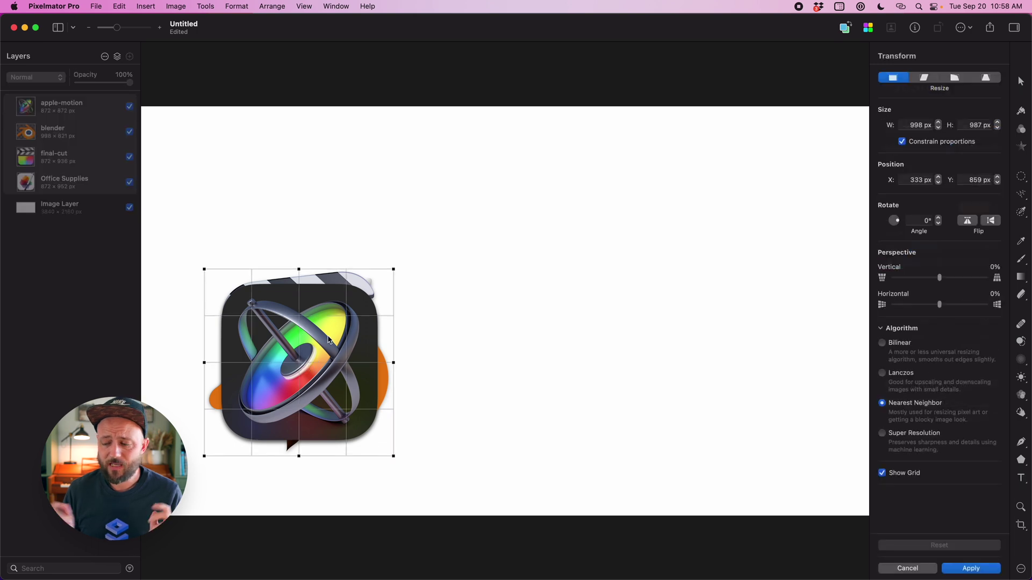
pyautogui.moveTo(393, 270); pyautogui.dragTo(281, 381)
pyautogui.press('Return')
# Group the four icon layers and define the group as alternative elements.
pyautogui.rightClick(76, 160)
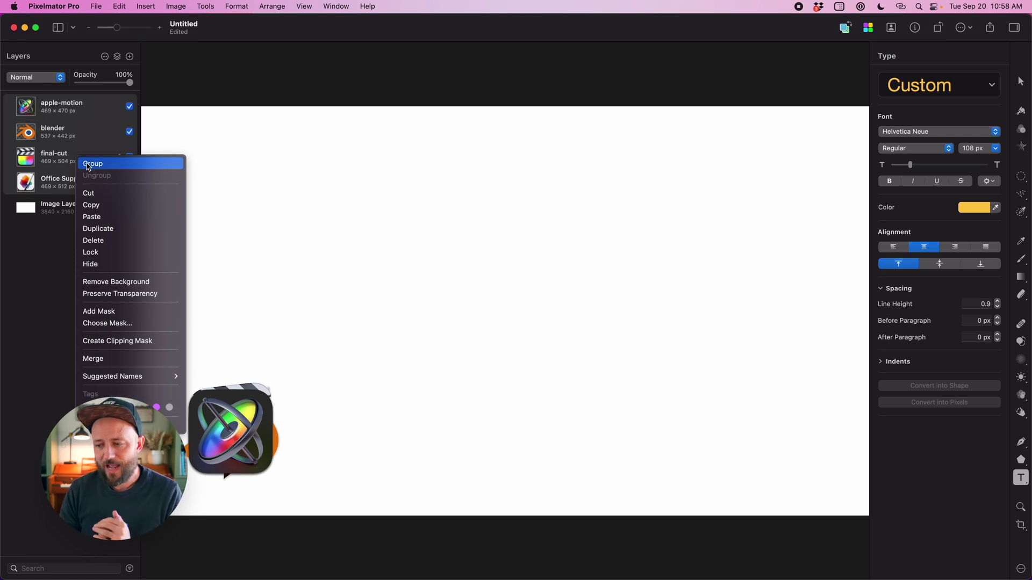
pyautogui.click(88, 164)
pyautogui.click(235, 9)
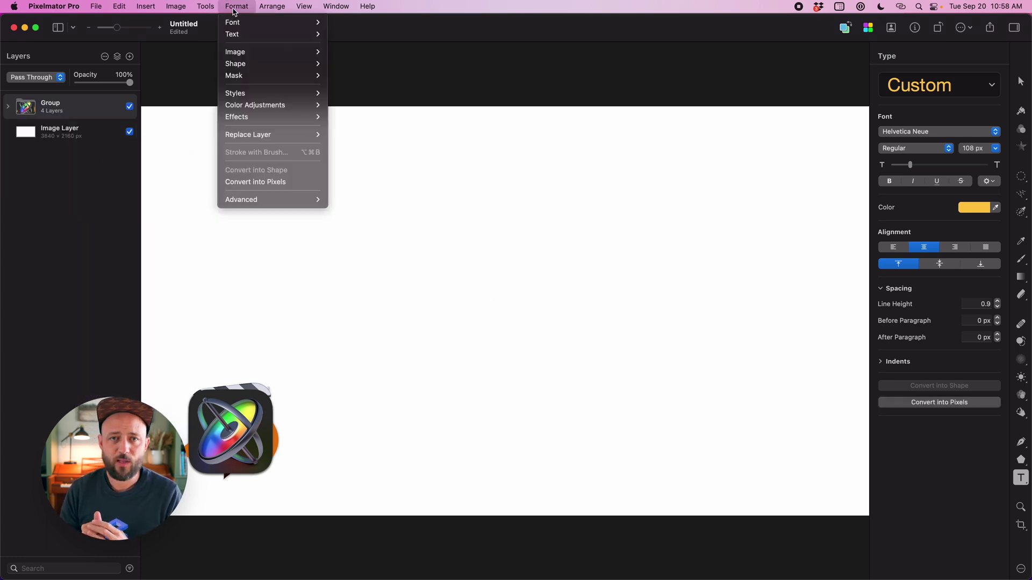
pyautogui.moveTo(254, 200)
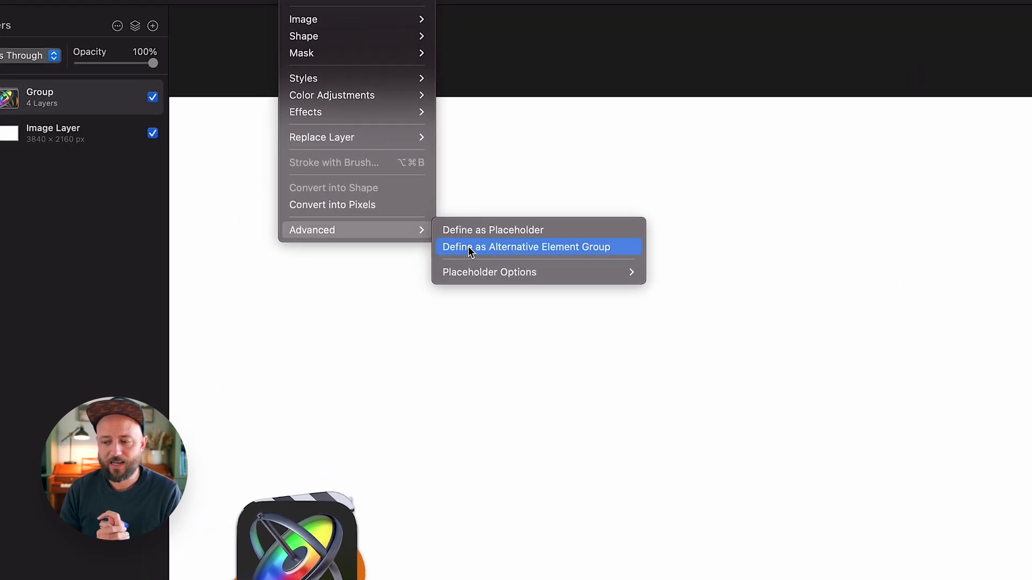
pyautogui.click(467, 246)
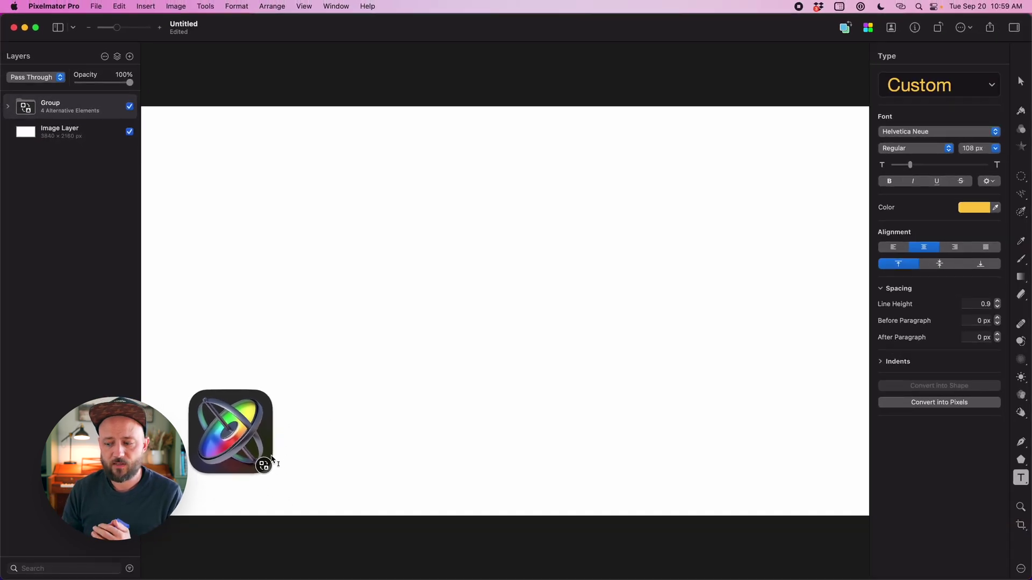
# Switch the icon group to the Blender alternative, then to Final Cut.
pyautogui.click(265, 468)
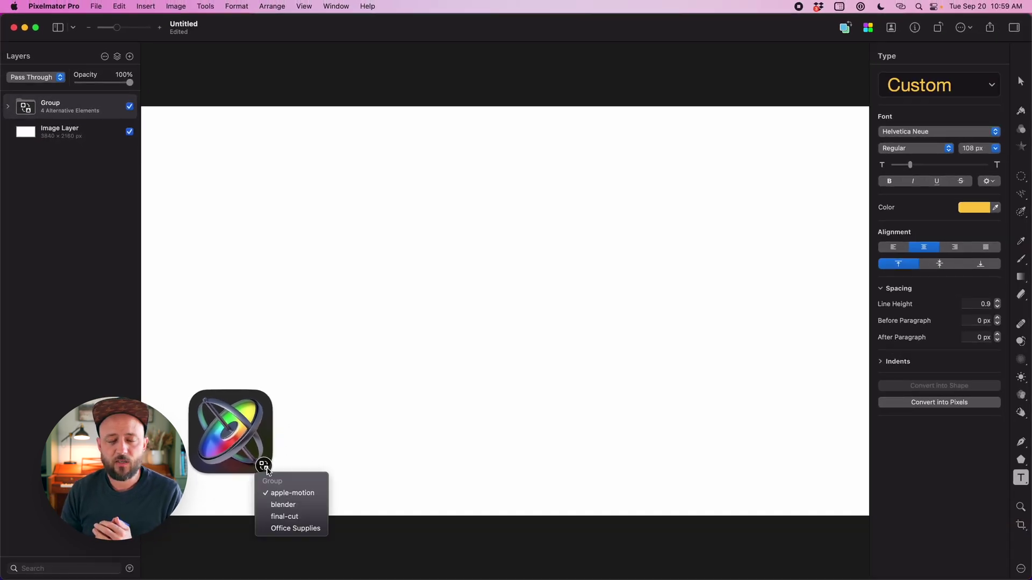
pyautogui.click(277, 505)
pyautogui.click(268, 462)
pyautogui.click(277, 513)
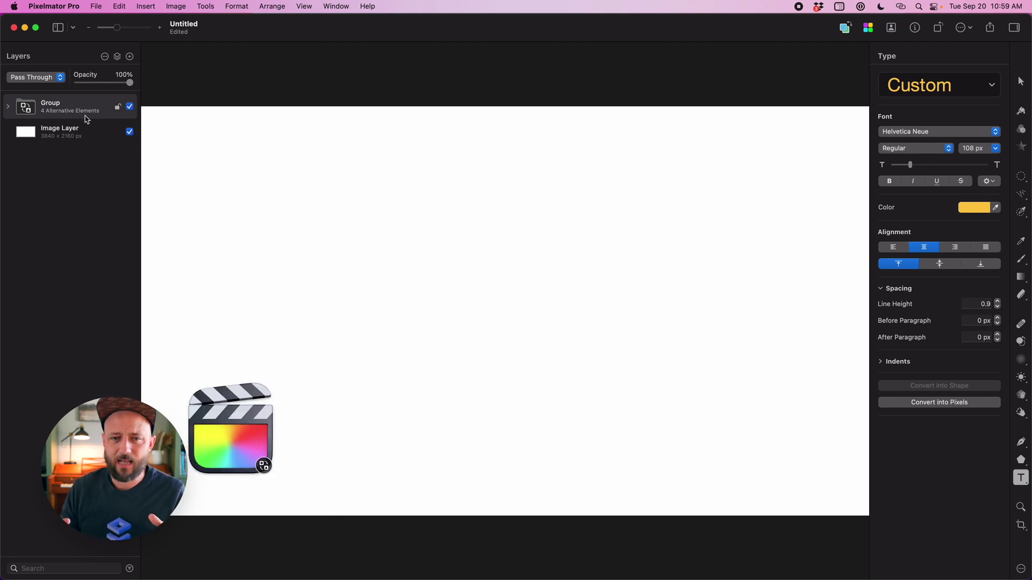
# Rotate the icon group to 18.2° and switch its alternative to Motion.
pyautogui.press('super+t')
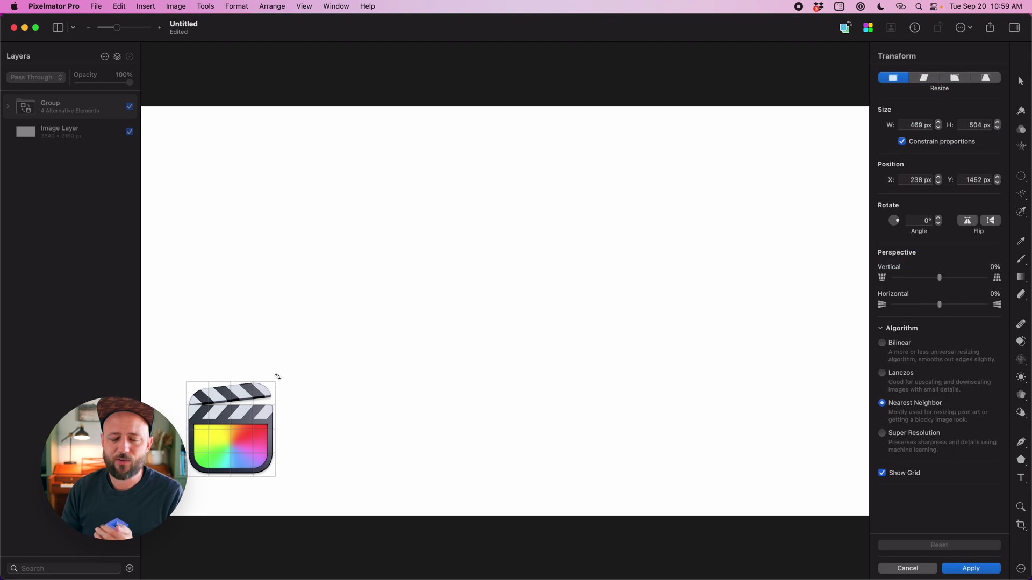
pyautogui.moveTo(278, 377); pyautogui.dragTo(261, 359)
pyautogui.press('Return')
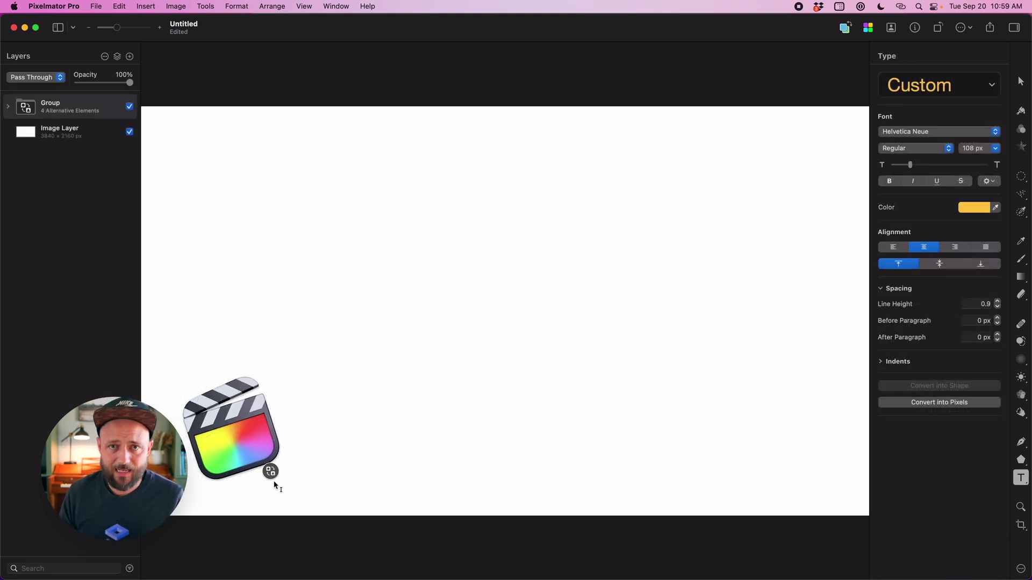
pyautogui.click(271, 473)
pyautogui.click(292, 498)
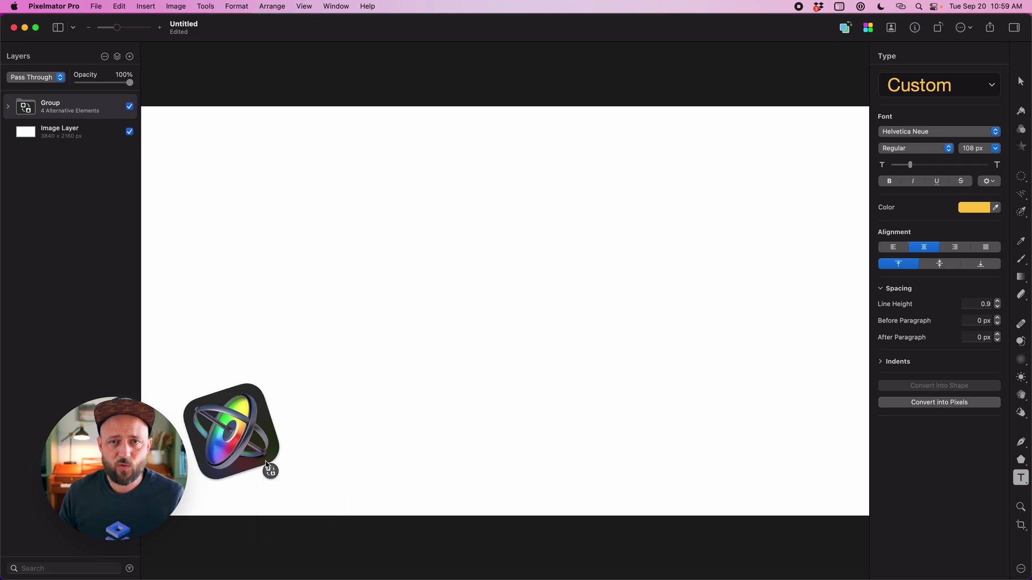
# Add the forest Kentucky Home Still photo from Photos above the background layer.
pyautogui.click(80, 139)
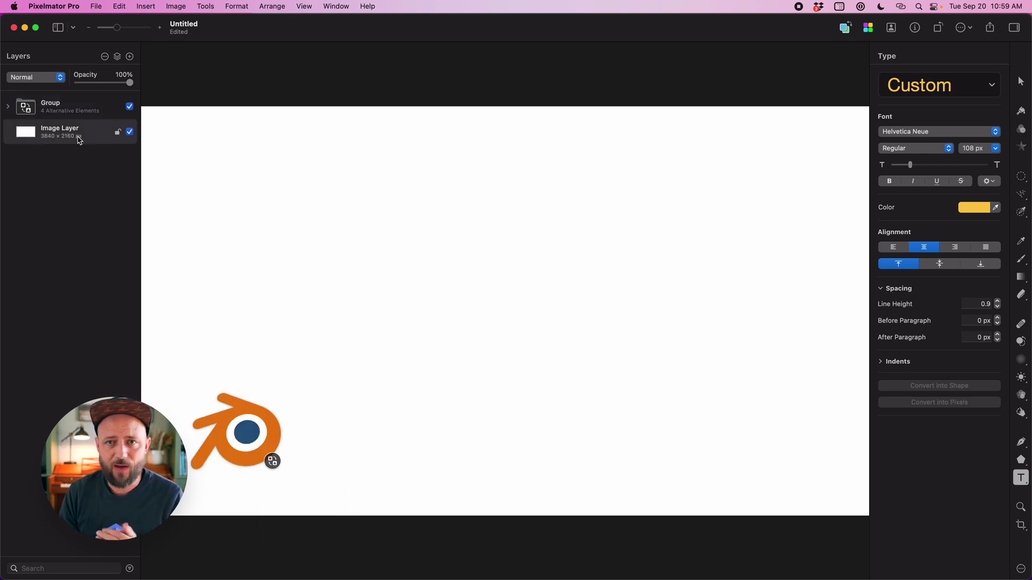
pyautogui.click(118, 57)
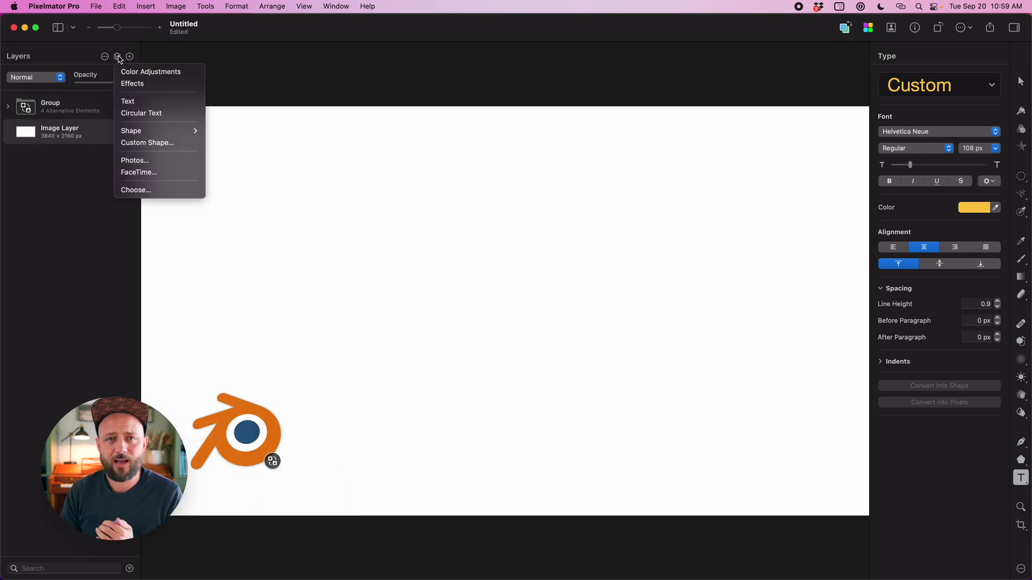
pyautogui.click(136, 160)
pyautogui.scroll(10, 513, 315)
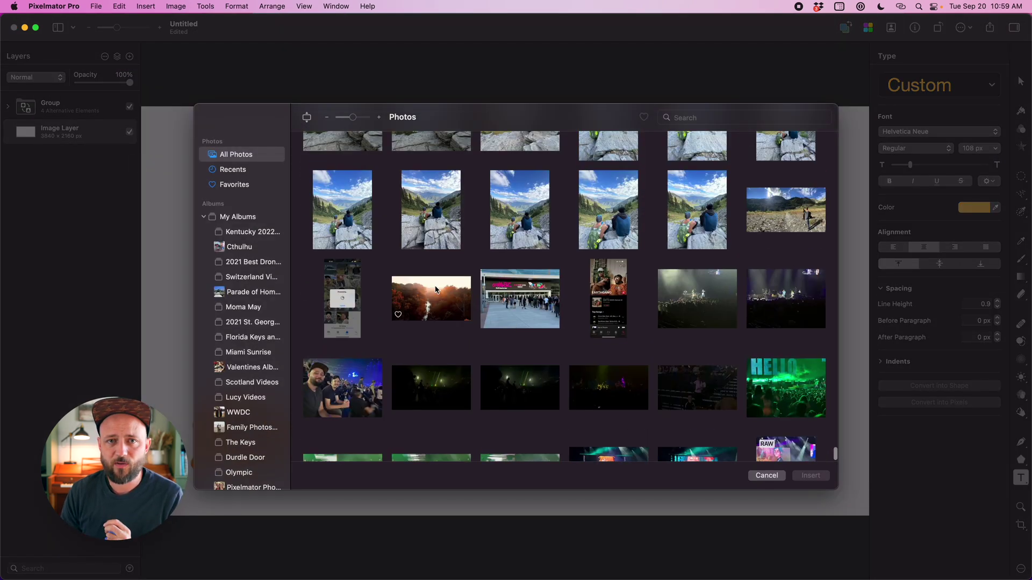
pyautogui.doubleClick(410, 279)
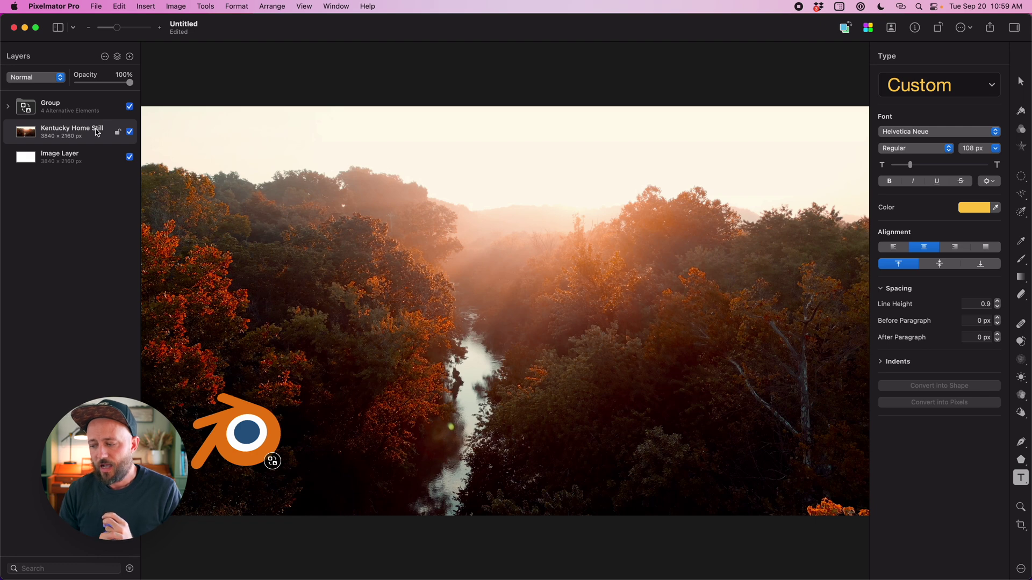
# Define the Kentucky Home Still photo as a placeholder and bring up Replace from Photos.
pyautogui.click(240, 7)
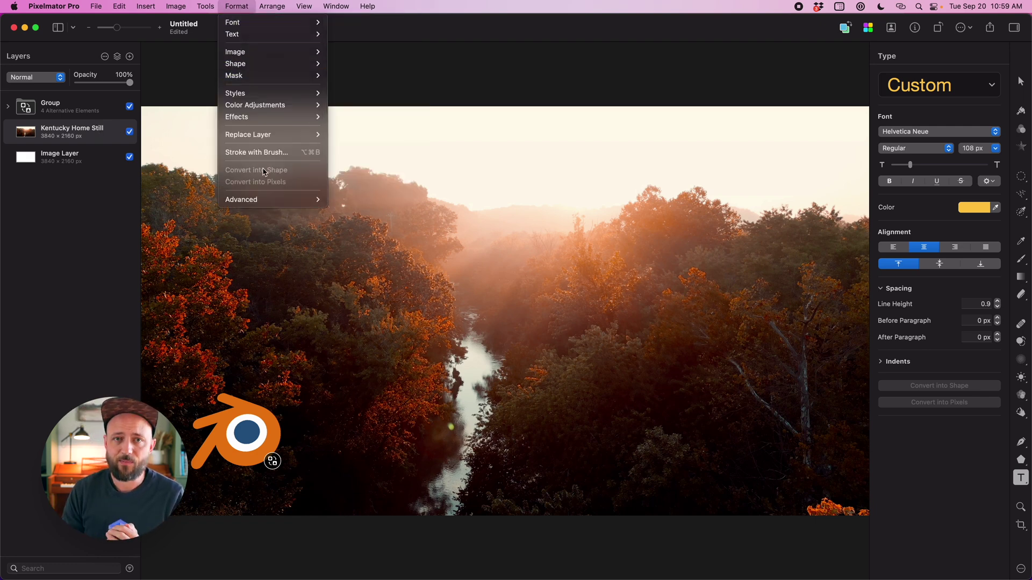
pyautogui.moveTo(264, 199)
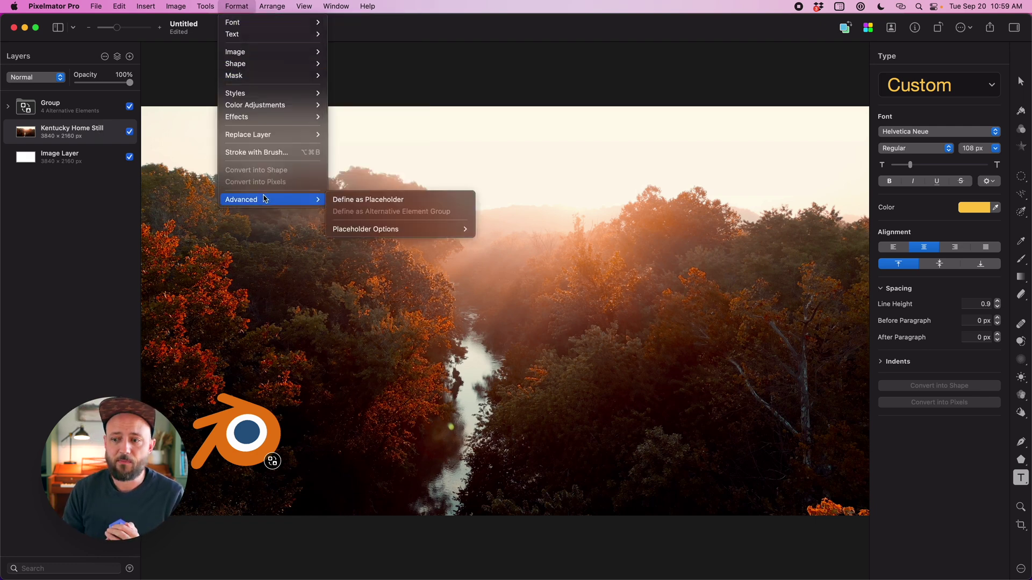
pyautogui.click(364, 202)
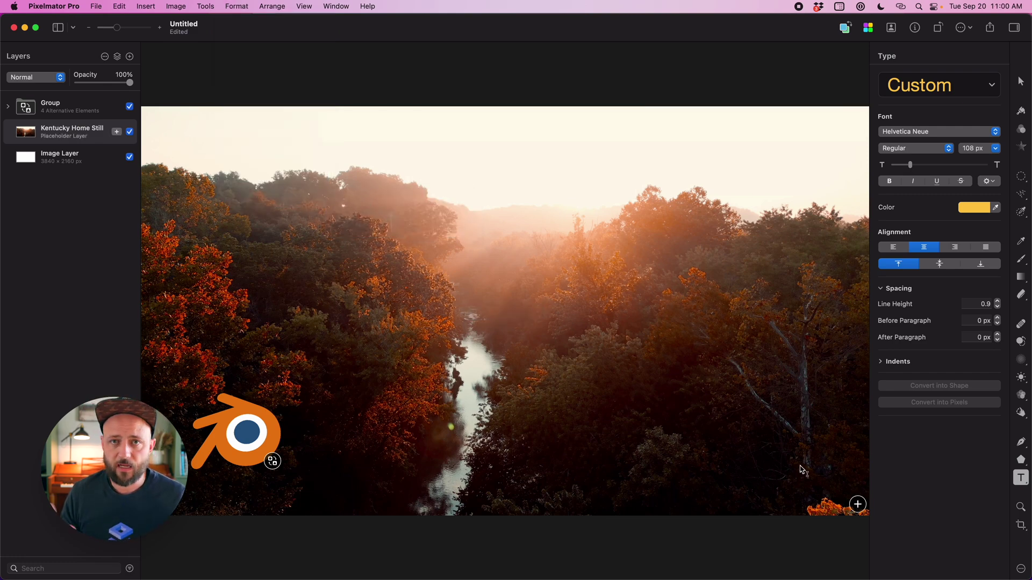
pyautogui.click(858, 504)
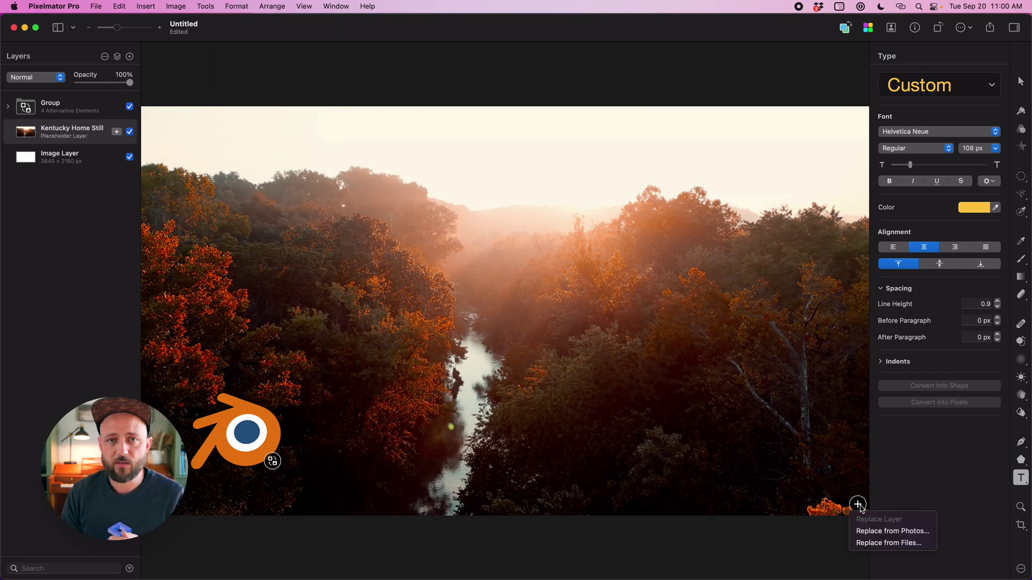
pyautogui.click(876, 531)
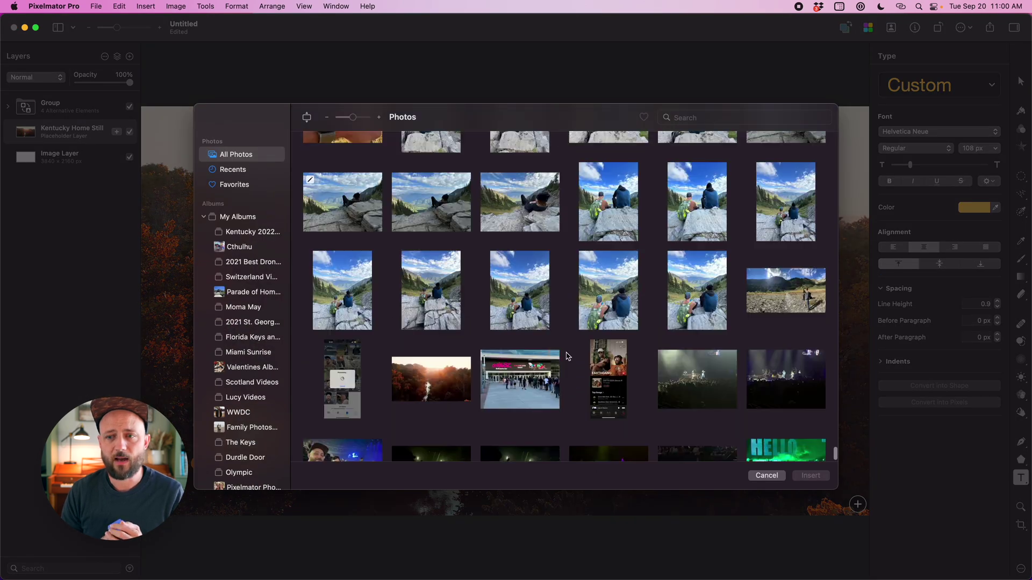
# Insert a hiking portrait into the placeholder and run Remove Background on it.
pyautogui.scroll(10, 566, 355)
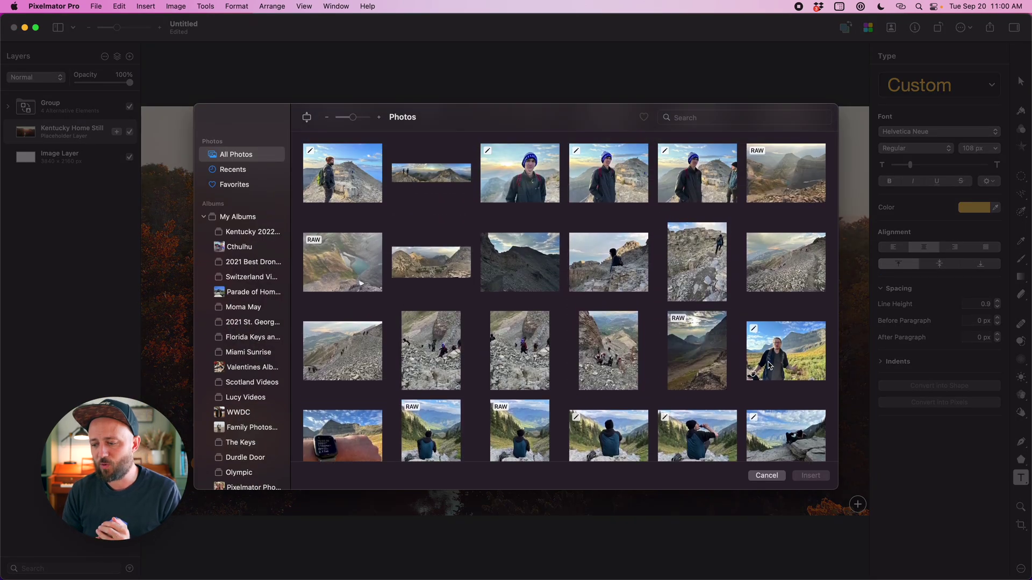
pyautogui.click(771, 365)
pyautogui.click(811, 476)
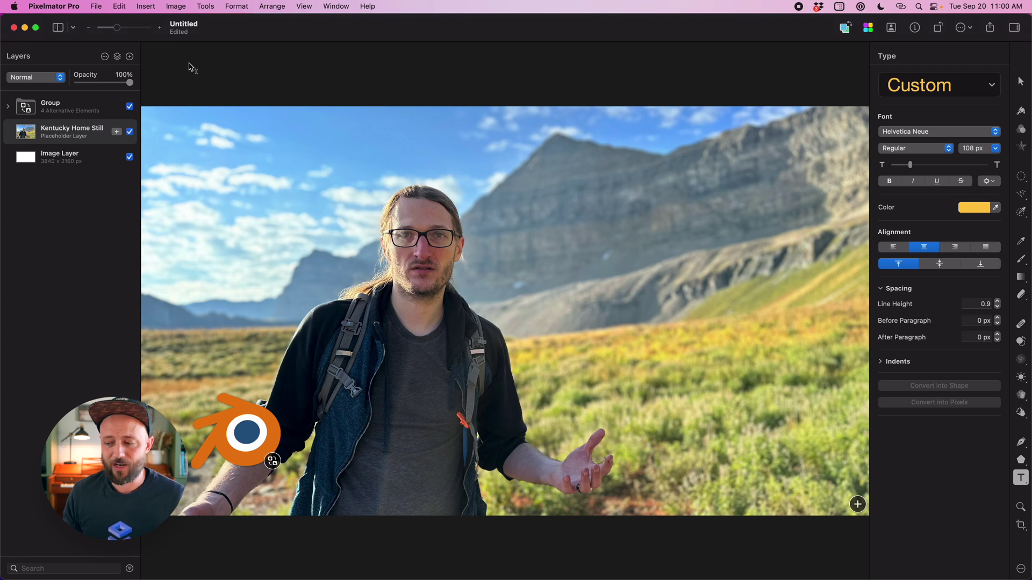
pyautogui.click(119, 6)
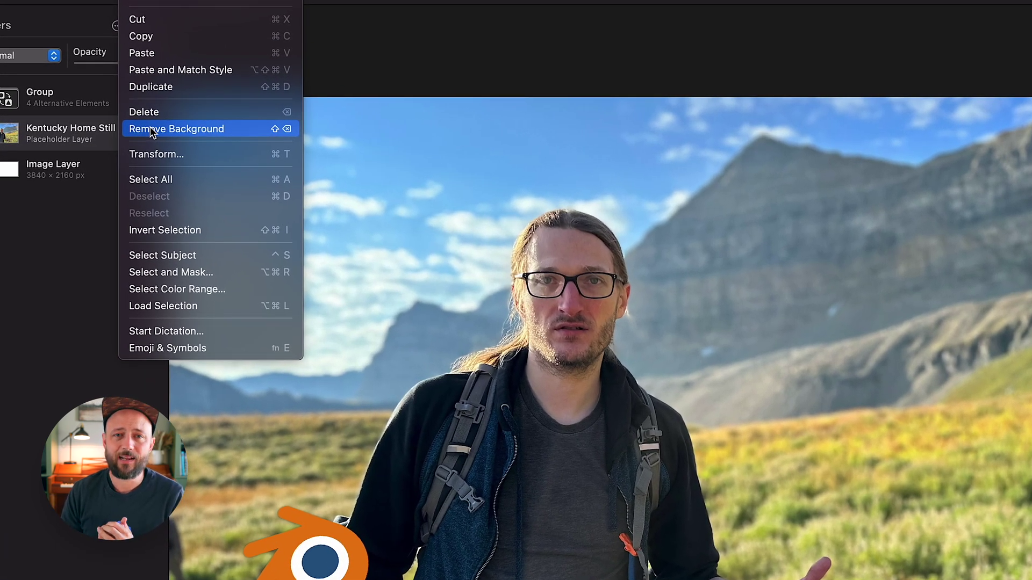
pyautogui.click(150, 128)
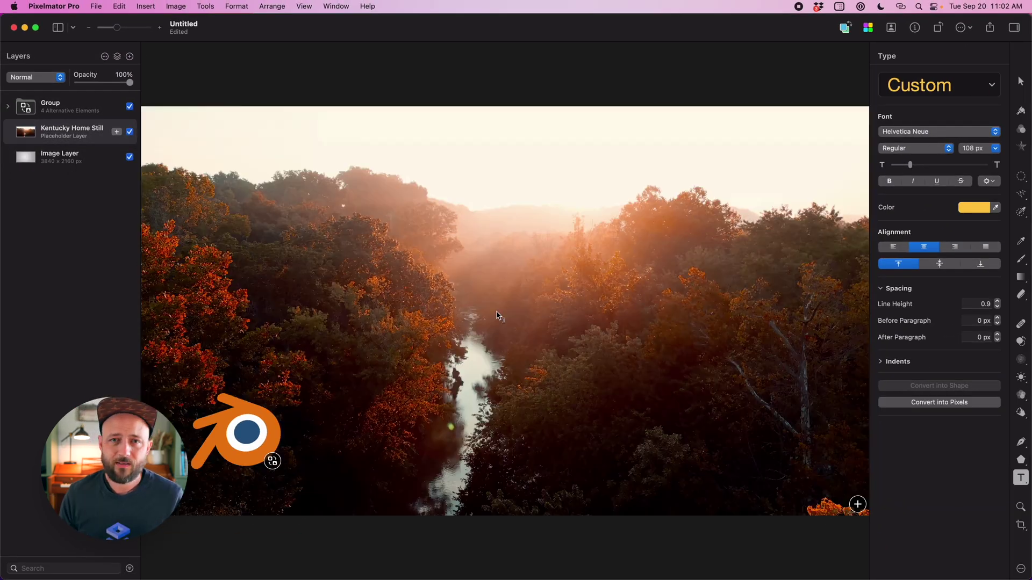
# Add two text layers reading 'Kentucky' and 'My home away from home' below it.
pyautogui.click(496, 312)
pyautogui.doubleClick(497, 313)
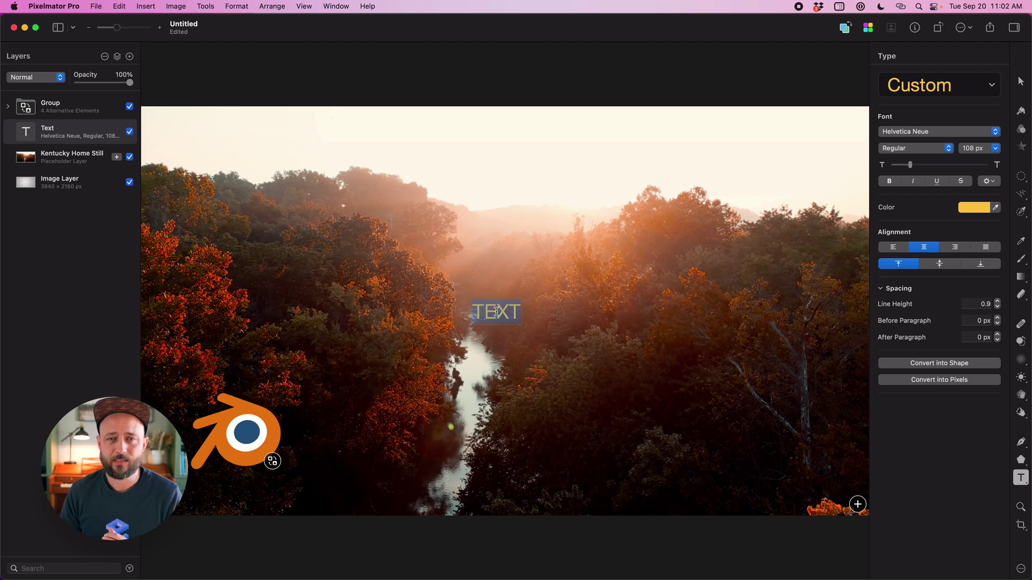
pyautogui.write('Kentucky')
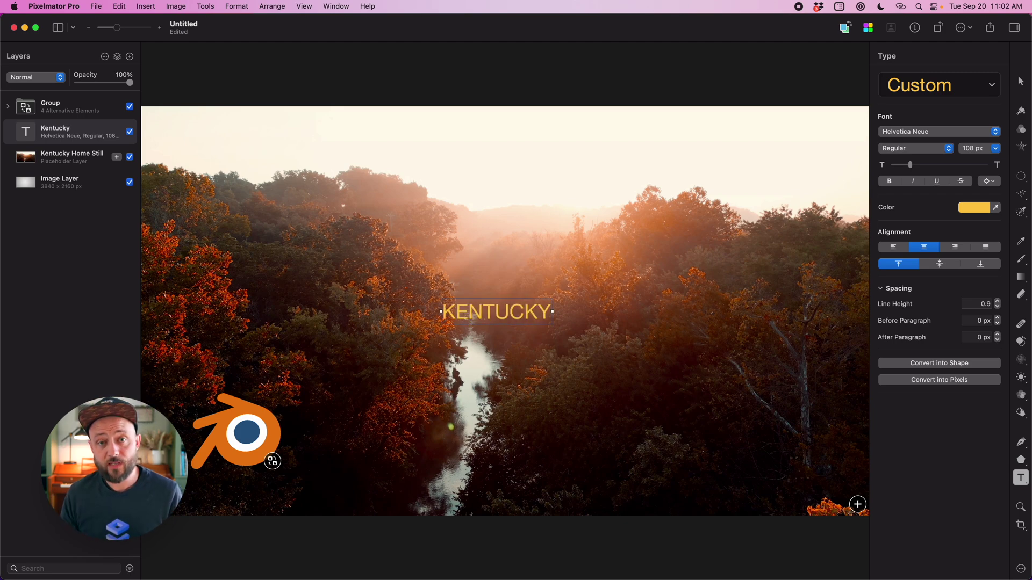
pyautogui.click(495, 365)
pyautogui.doubleClick(495, 365)
pyautogui.write('My home away from home')
# Set the Kentucky title to Turbinado Pro and adjust its capitalization.
pyautogui.click(526, 319)
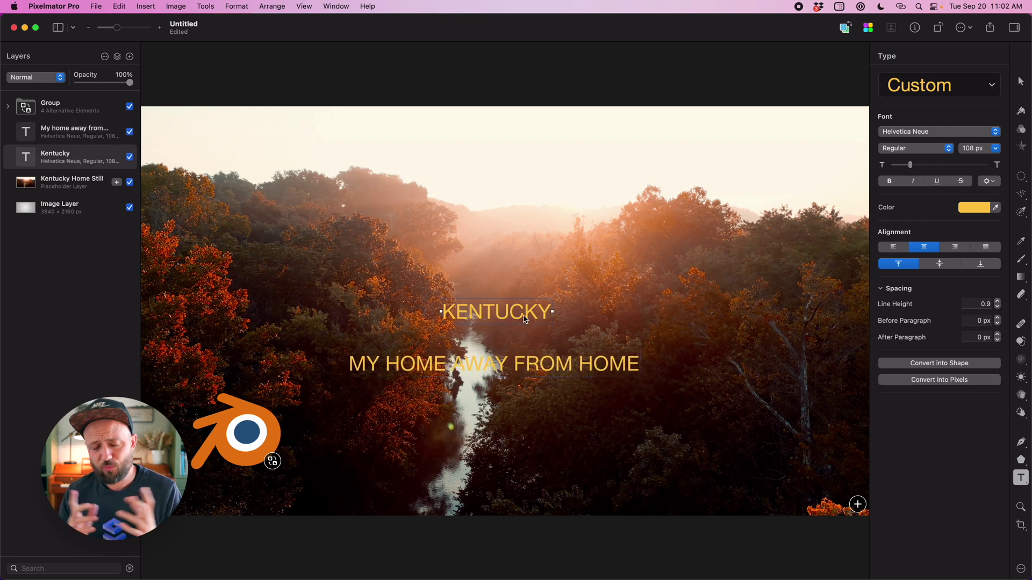
pyautogui.click(892, 132)
pyautogui.click(887, 160)
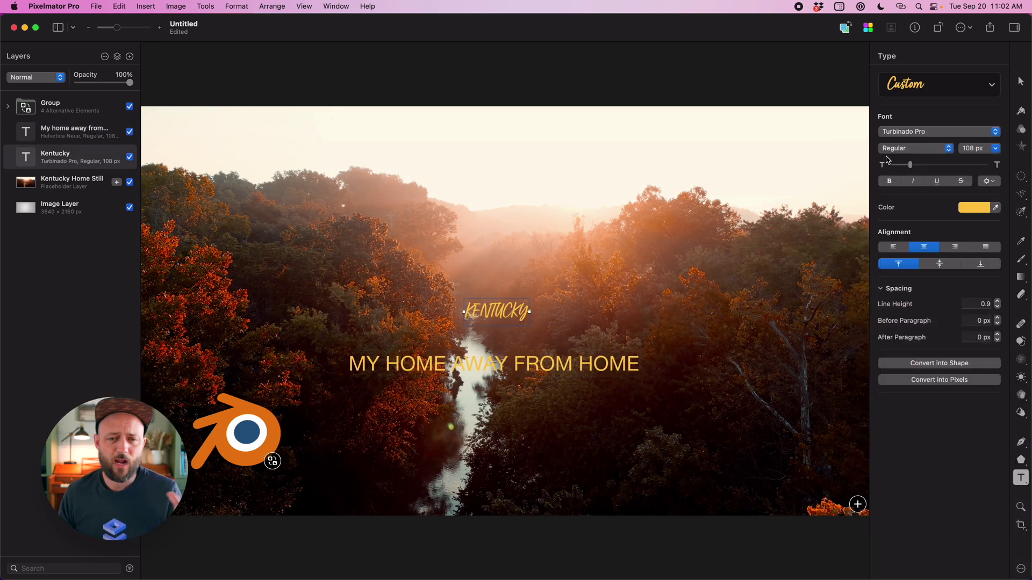
pyautogui.click(996, 181)
pyautogui.click(967, 135)
pyautogui.click(967, 124)
pyautogui.press('Escape')
# Size Kentucky to 617 px and the subtitle to 69 px, positioned just beneath it.
pyautogui.moveTo(910, 165); pyautogui.dragTo(940, 166)
pyautogui.moveTo(499, 382)
pyautogui.mouseDown()
pyautogui.moveTo(495, 321)
pyautogui.moveTo(496, 386)
pyautogui.mouseUp()
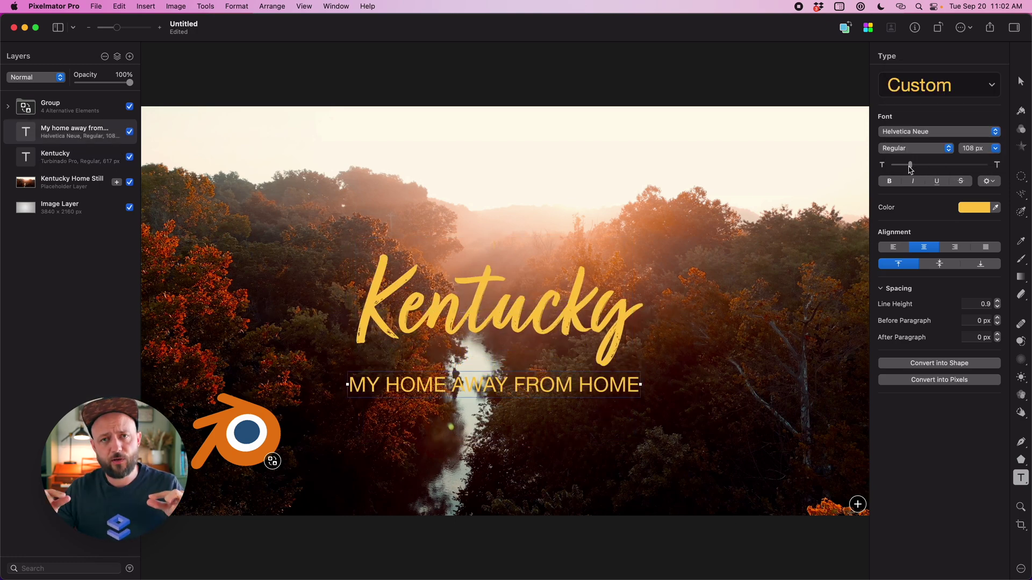
pyautogui.moveTo(910, 168); pyautogui.dragTo(906, 166)
pyautogui.moveTo(532, 376); pyautogui.dragTo(532, 361)
# Add a drop shadow to both text layers.
pyautogui.keyDown('shift'); pyautogui.click(535, 331); pyautogui.keyUp('shift')
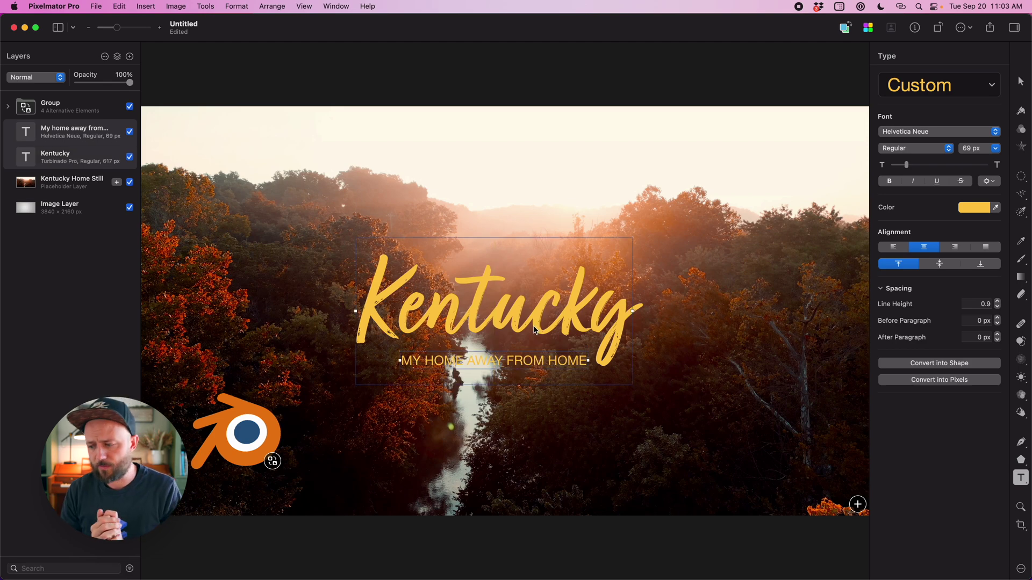
pyautogui.click(1021, 111)
pyautogui.click(993, 284)
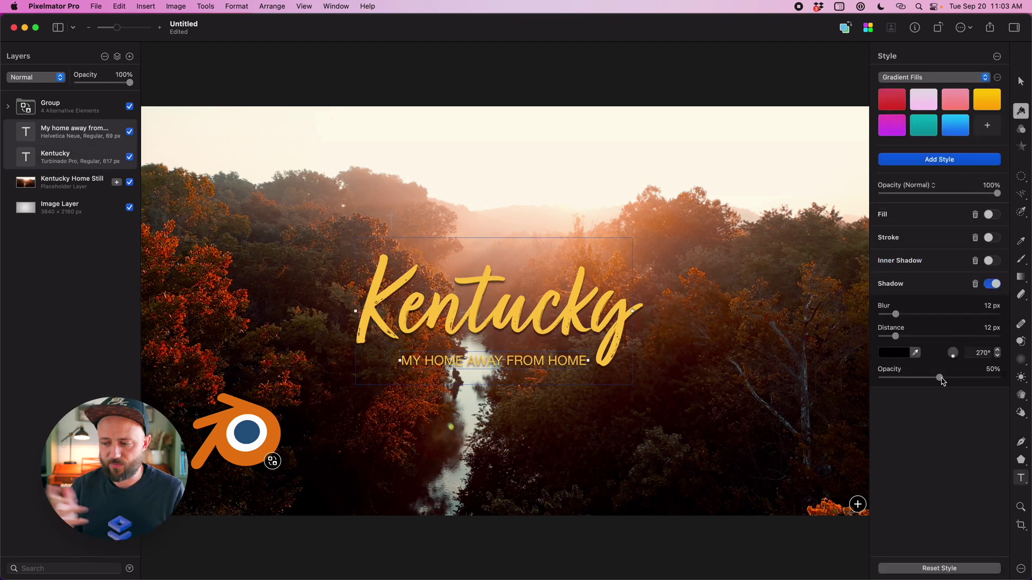
pyautogui.click(735, 316)
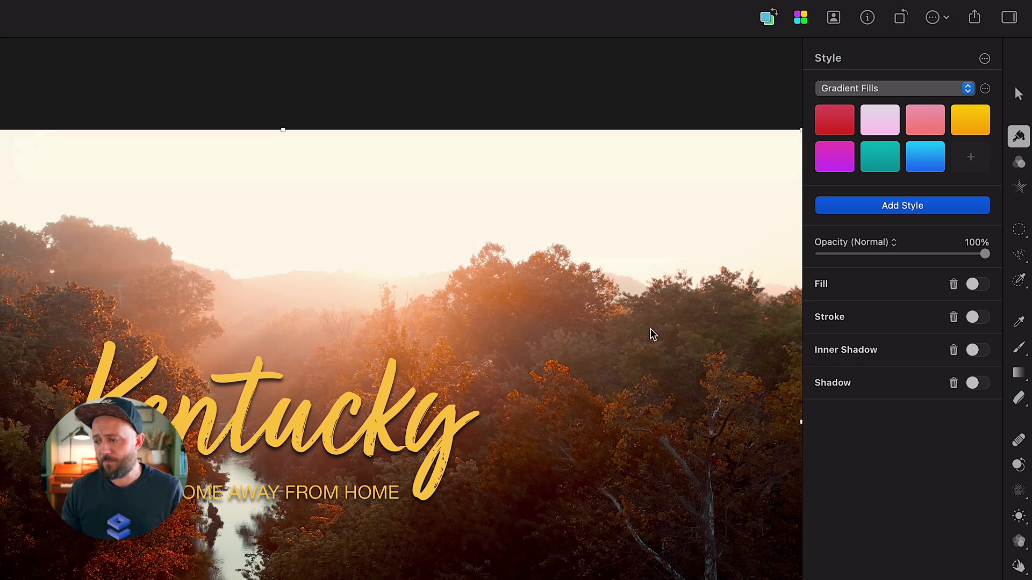
# Duplicate the black/yellow document palette and turn the copy's yellow swatch white.
pyautogui.click(801, 18)
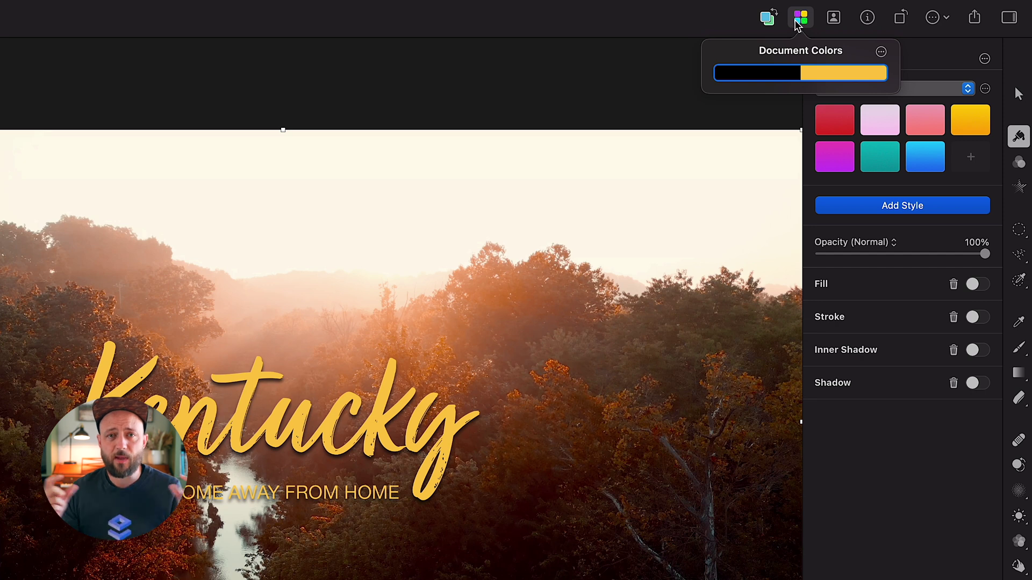
pyautogui.moveTo(733, 75)
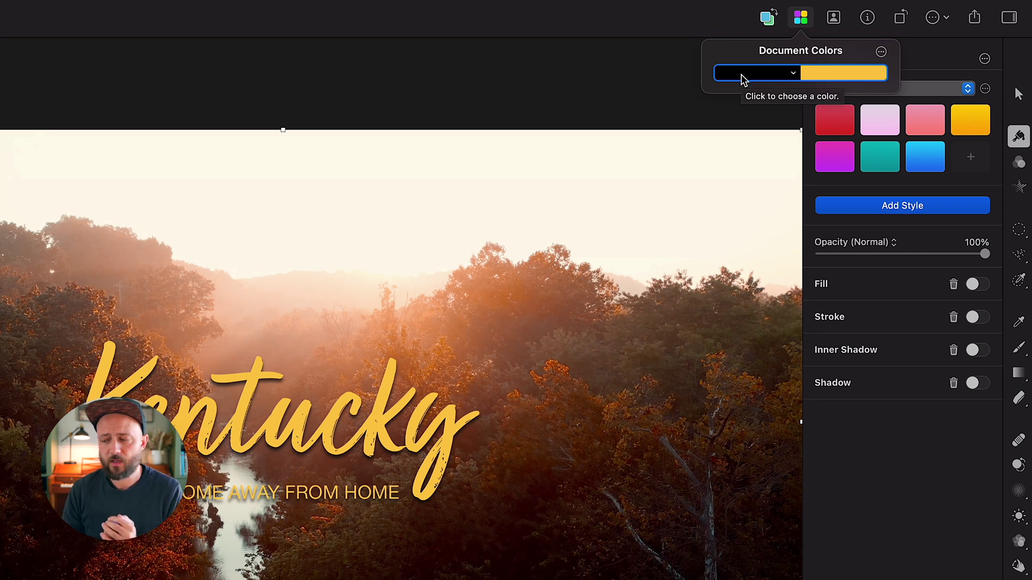
pyautogui.moveTo(833, 76)
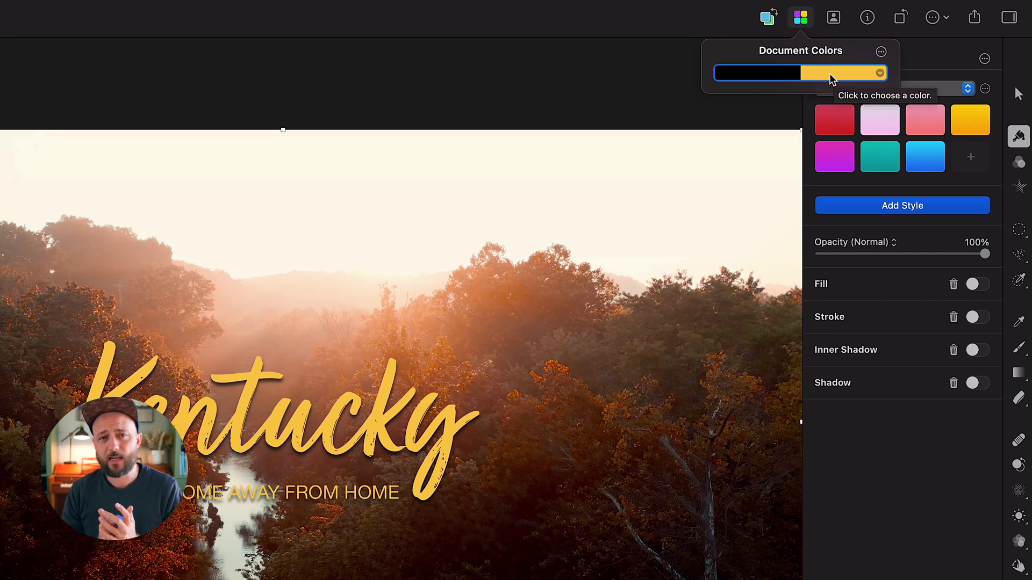
pyautogui.click(881, 52)
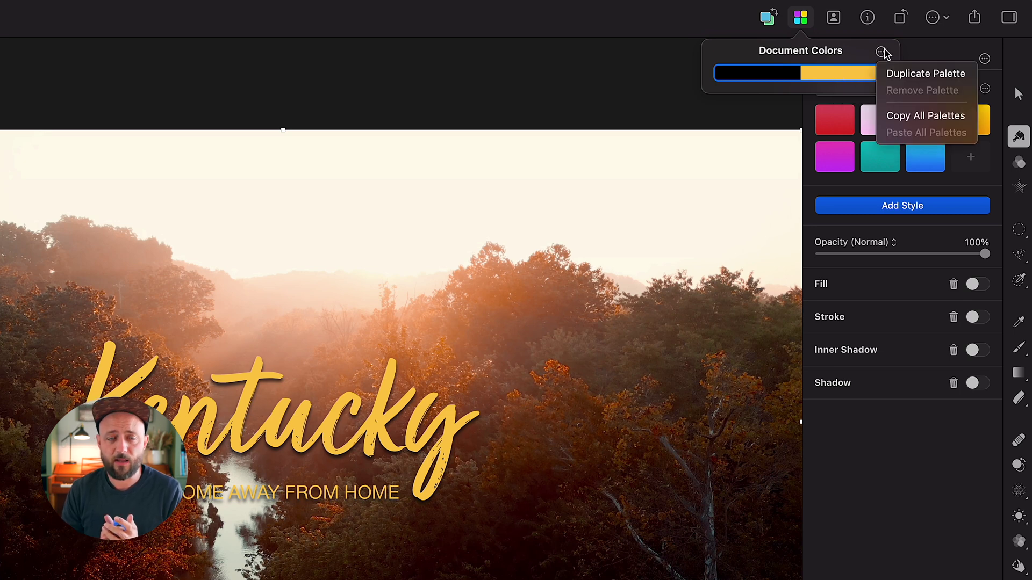
pyautogui.click(889, 73)
pyautogui.click(871, 90)
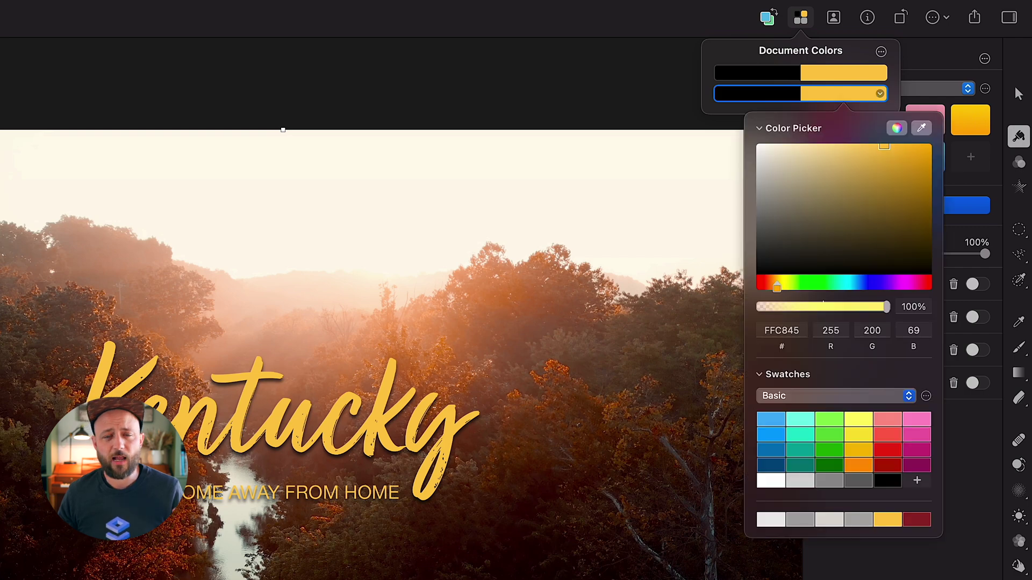
pyautogui.moveTo(827, 149); pyautogui.dragTo(729, 110)
pyautogui.click(840, 101)
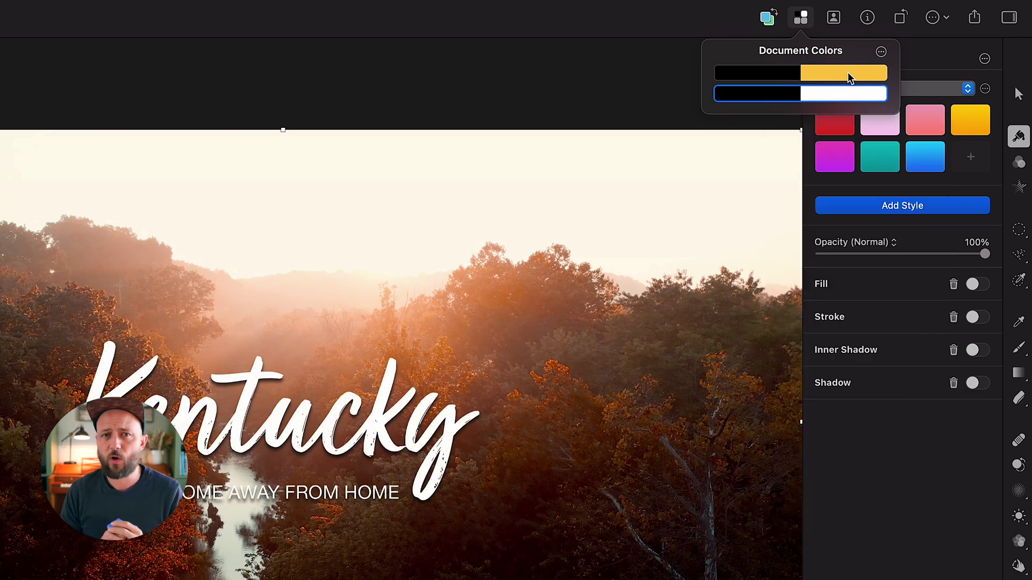
# Add a third palette copy with its dark swatch changed to brown 754B17.
pyautogui.click(880, 53)
pyautogui.click(928, 72)
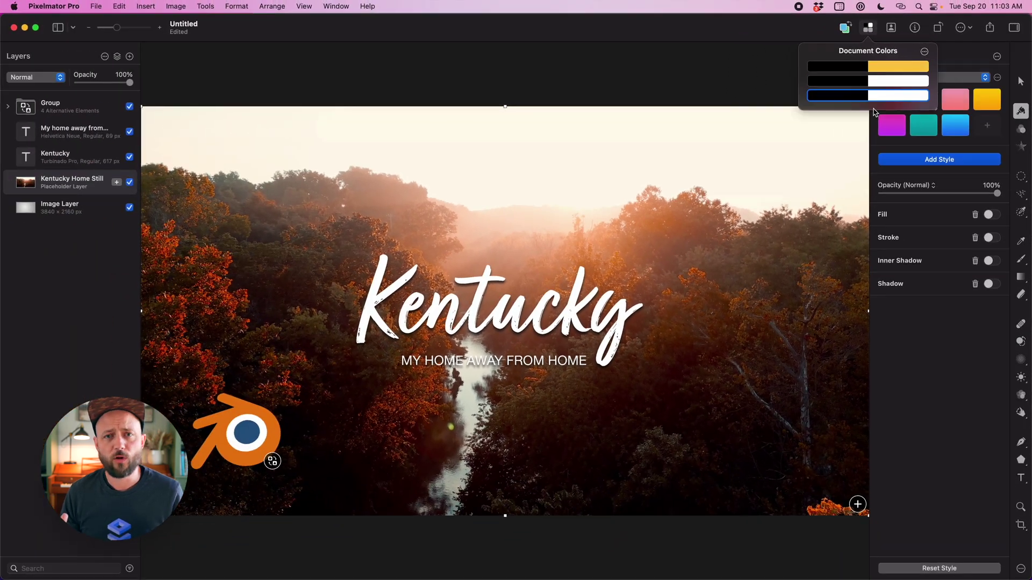
pyautogui.click(862, 100)
pyautogui.moveTo(853, 158)
pyautogui.mouseDown()
pyautogui.moveTo(871, 138)
pyautogui.moveTo(839, 135)
pyautogui.mouseUp()
pyautogui.moveTo(777, 230); pyautogui.dragTo(790, 235)
pyautogui.moveTo(838, 157)
pyautogui.mouseDown()
pyautogui.moveTo(874, 182)
pyautogui.moveTo(879, 171)
pyautogui.mouseUp()
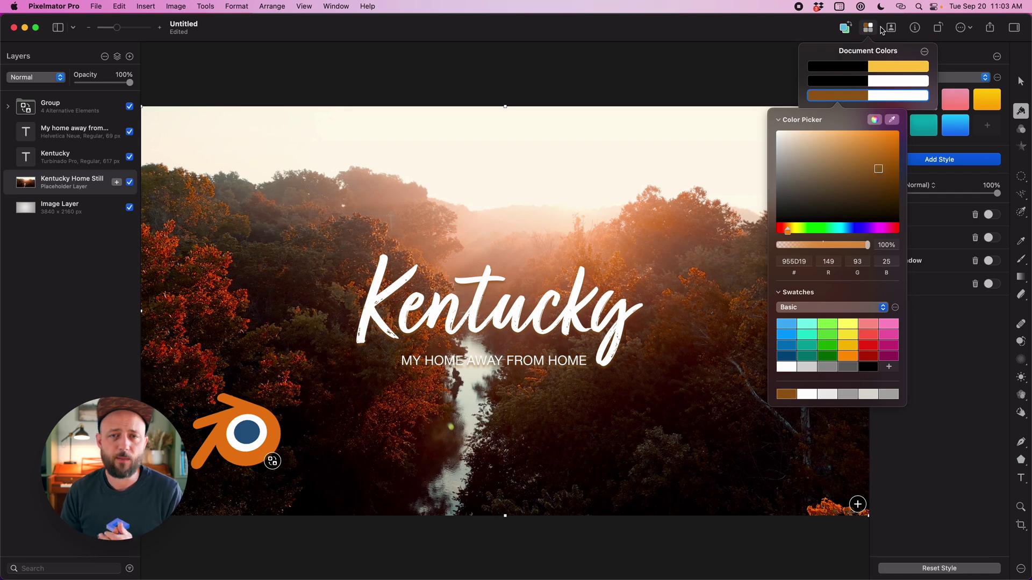
pyautogui.click(862, 68)
# Preview the black/white and brown/white palettes, then reapply black/yellow to the titles.
pyautogui.click(862, 81)
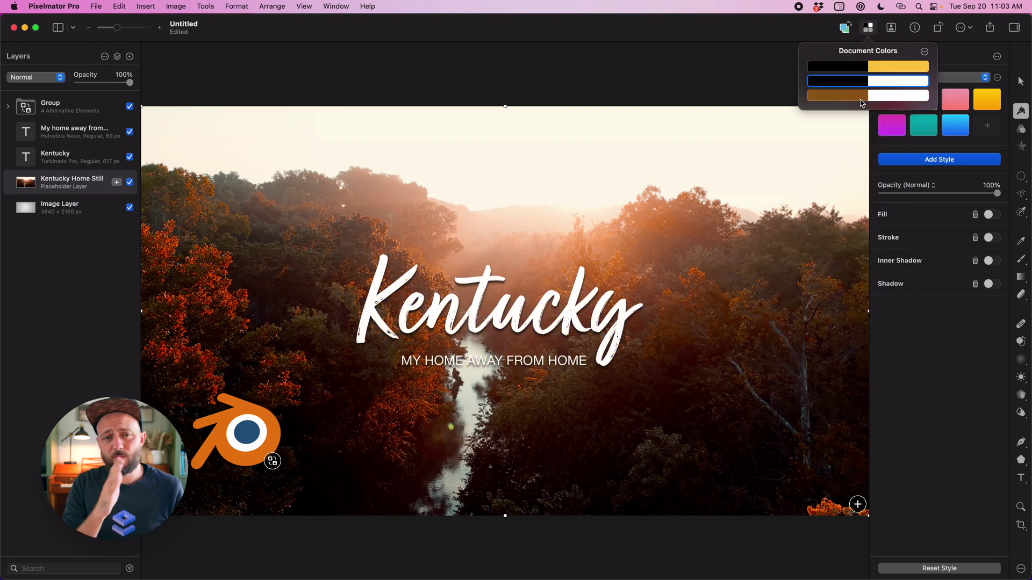
pyautogui.click(862, 99)
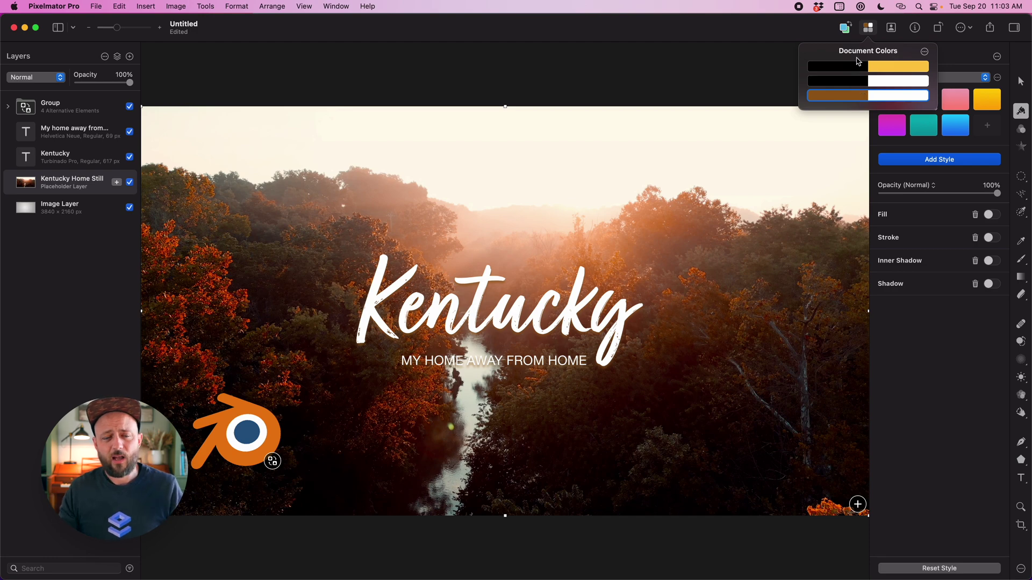
pyautogui.click(859, 65)
pyautogui.click(868, 31)
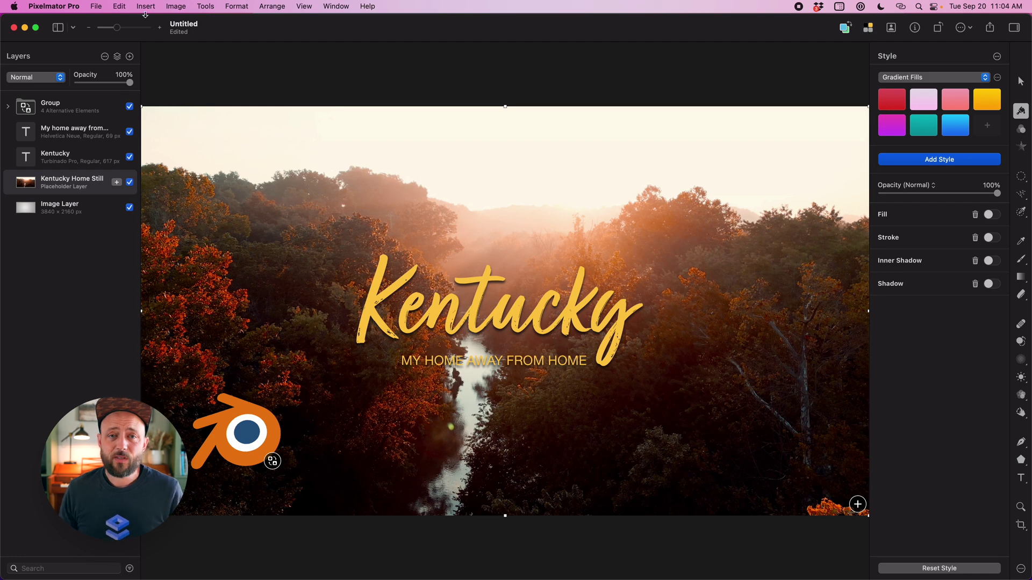
# Duplicate the template as a new document named 'New YouTube Thumbnail'.
pyautogui.click(101, 5)
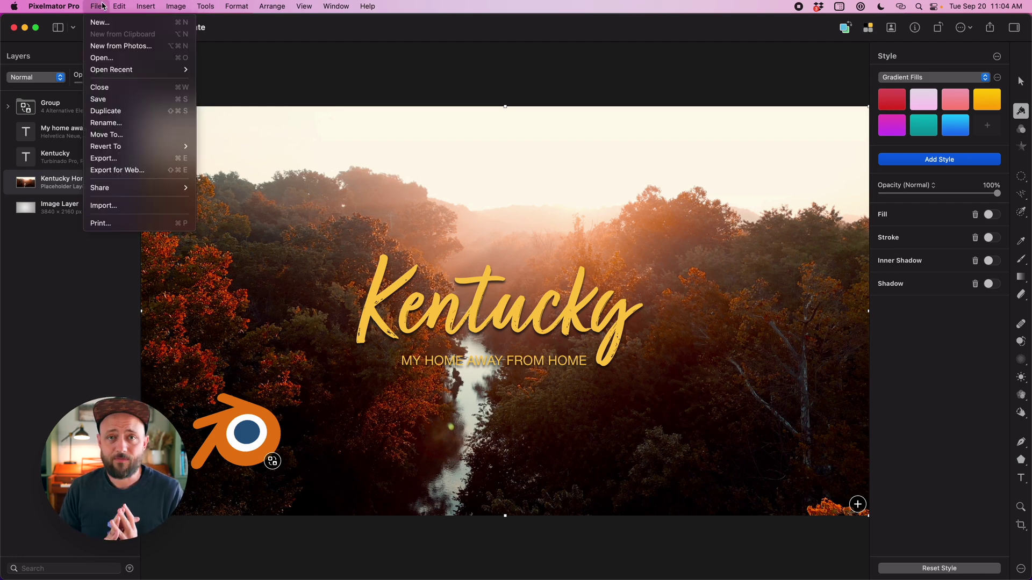
pyautogui.click(117, 111)
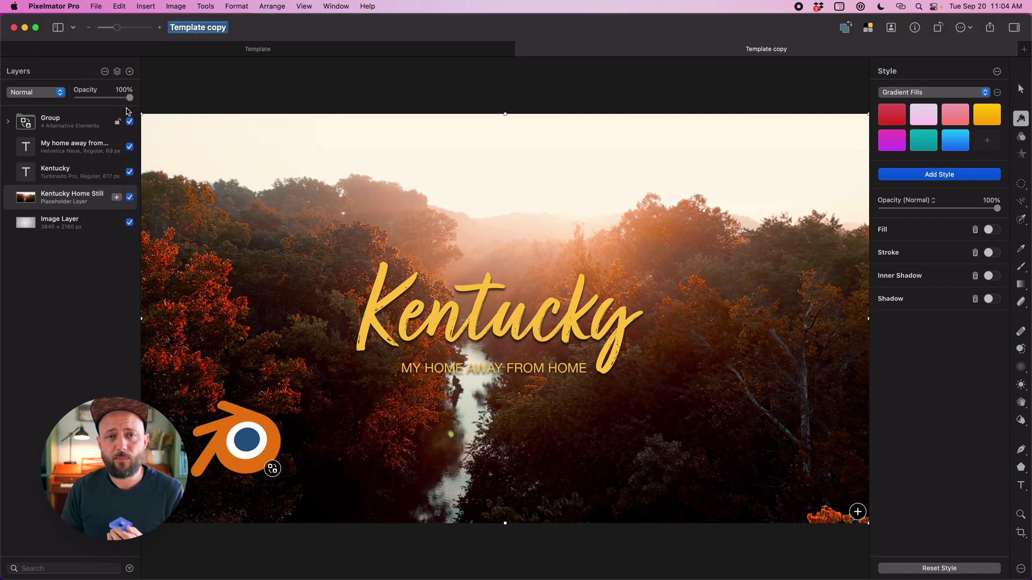
pyautogui.write('New YouTube Thumbnail')
pyautogui.press('Return')
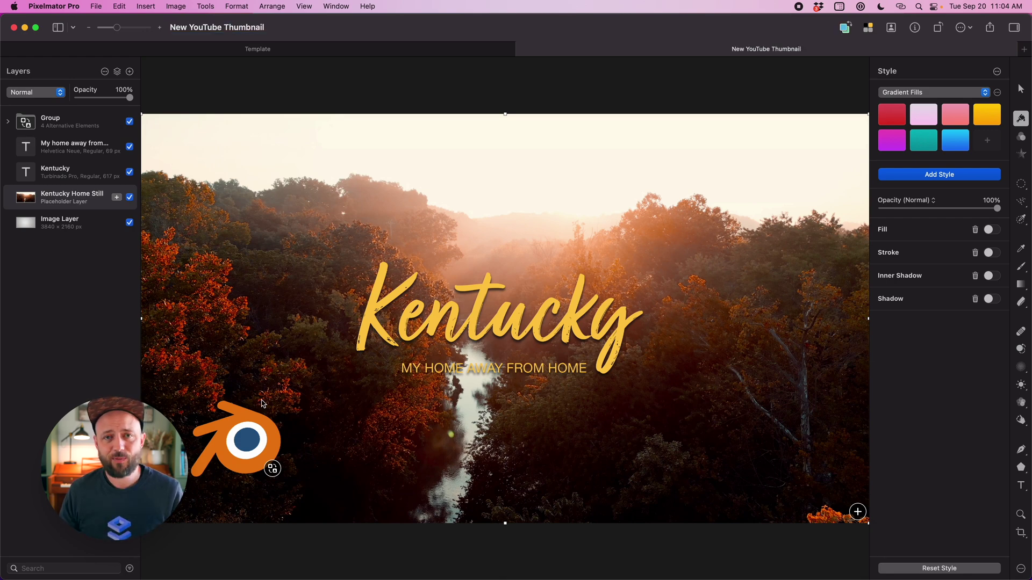
# Hide the Group layer holding the Blender logo.
pyautogui.click(130, 122)
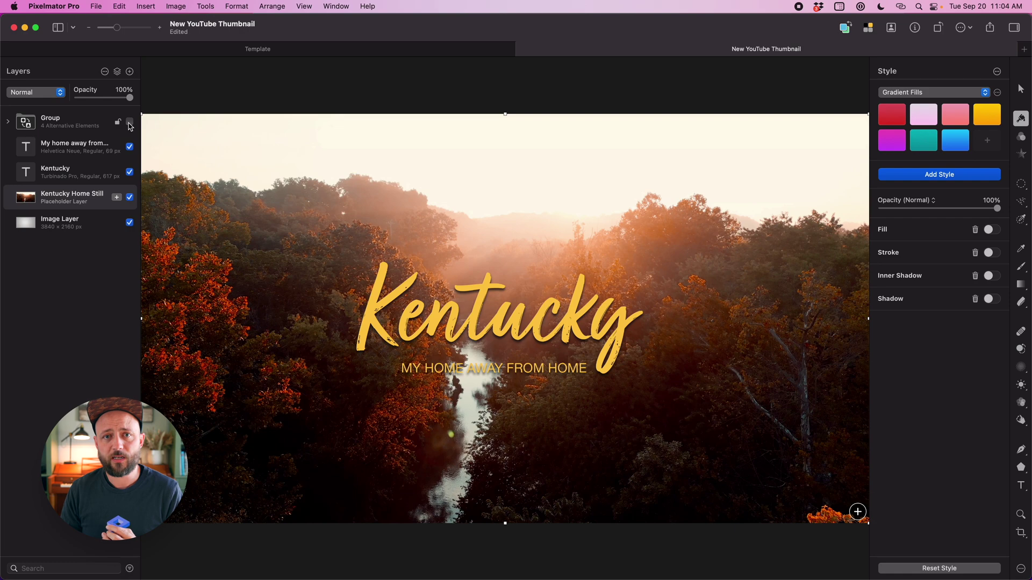
pyautogui.click(857, 512)
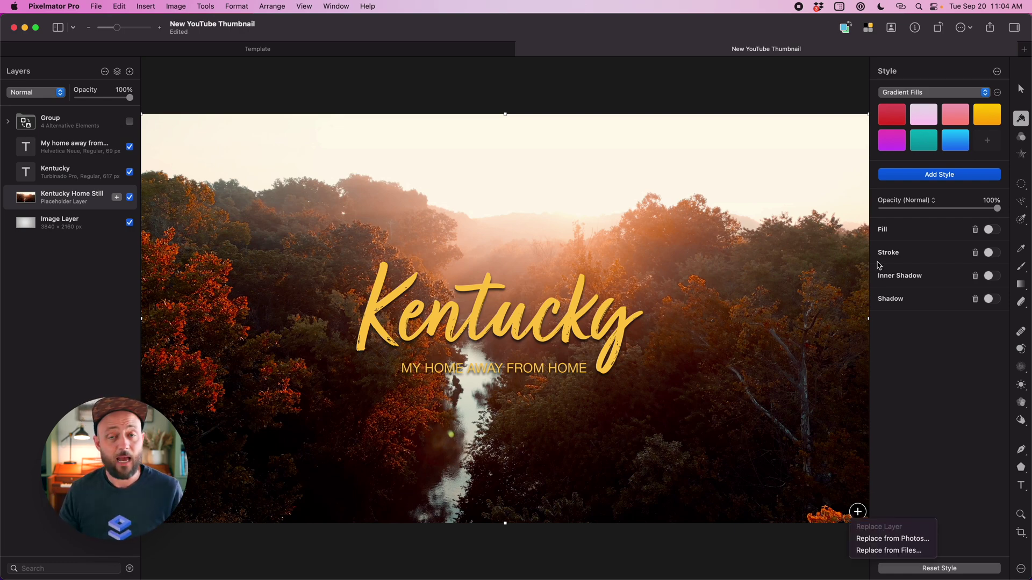
pyautogui.click(868, 30)
pyautogui.click(868, 30)
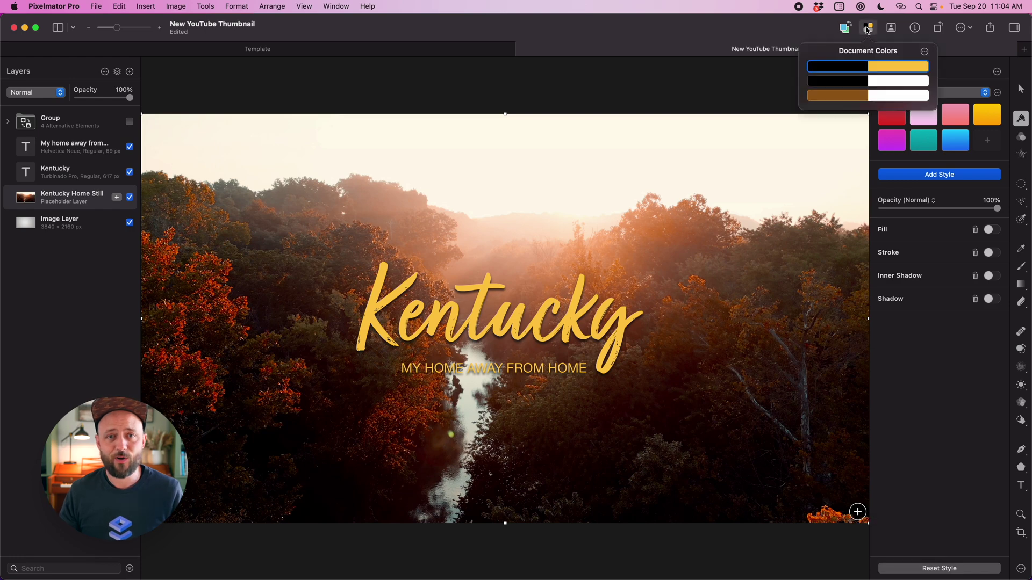
pyautogui.click(868, 29)
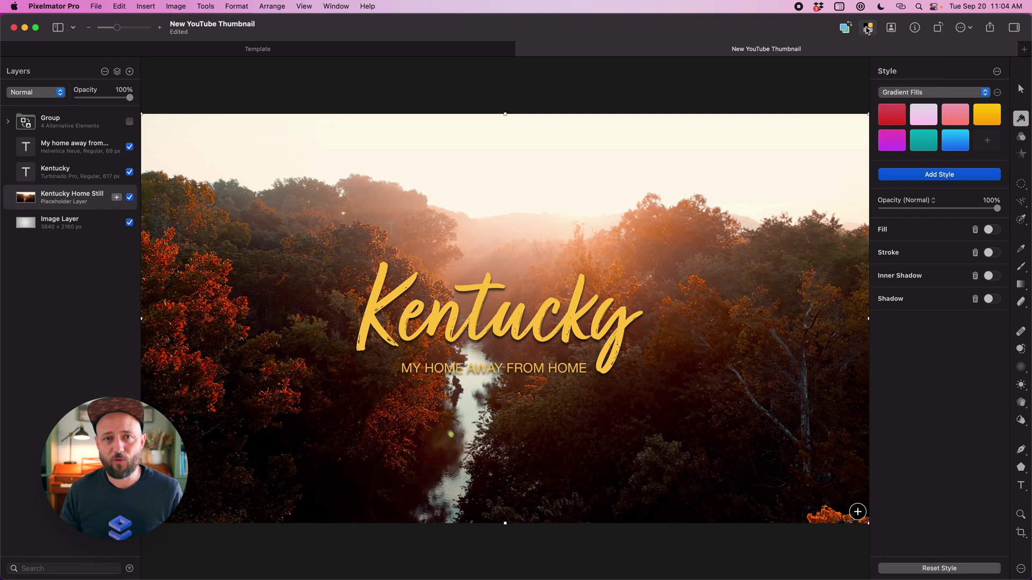
# Start a new document via File > New… to reach the All Templates chooser with the 3840 × 2160 preset.
pyautogui.click(95, 6)
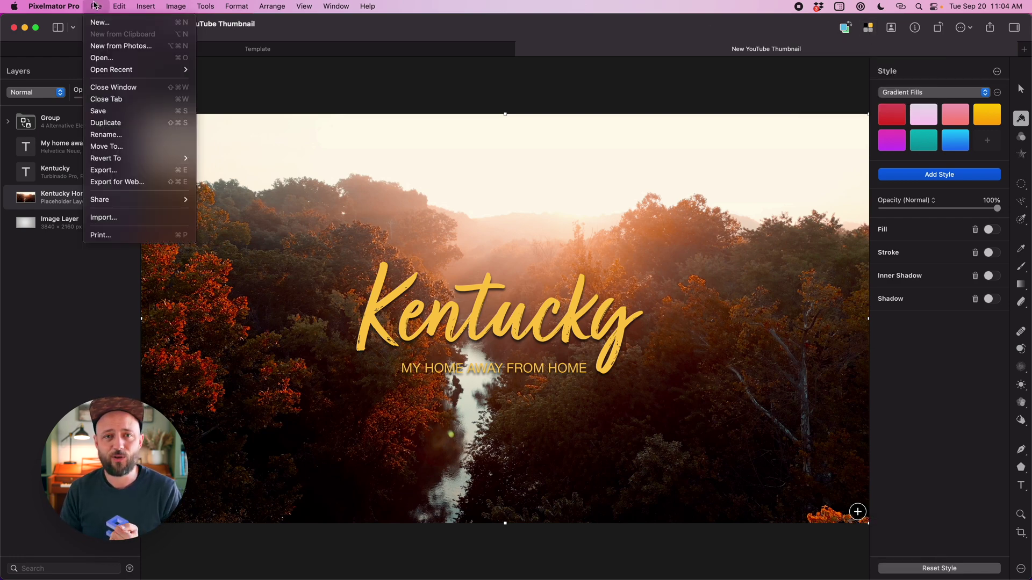
pyautogui.click(98, 23)
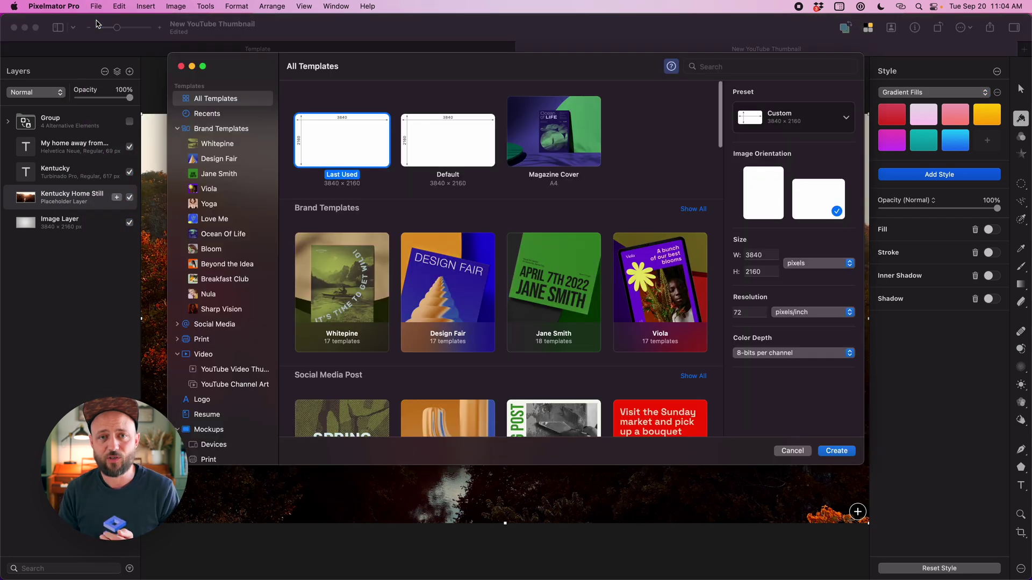
pyautogui.scroll(-1, 222, 294)
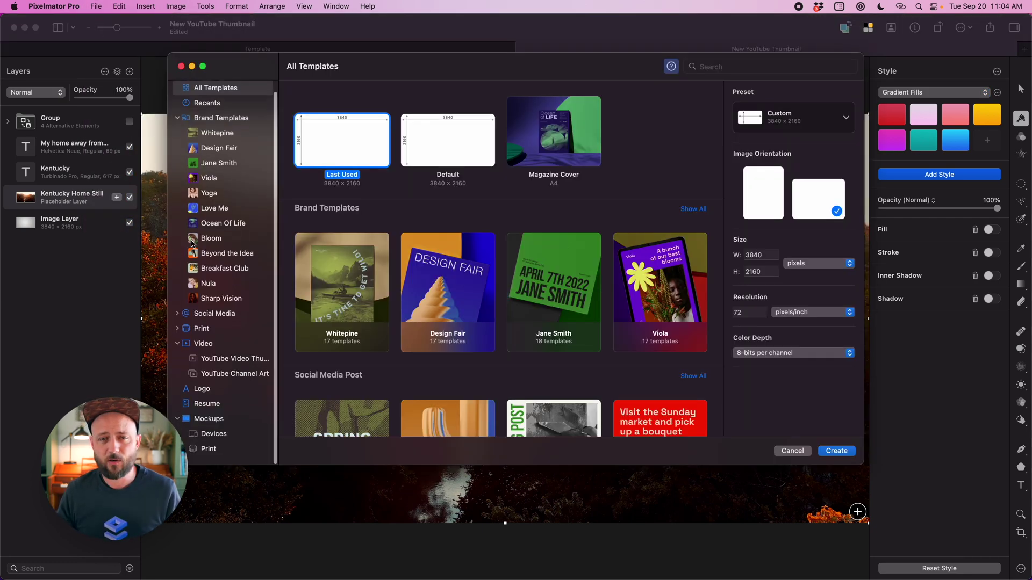